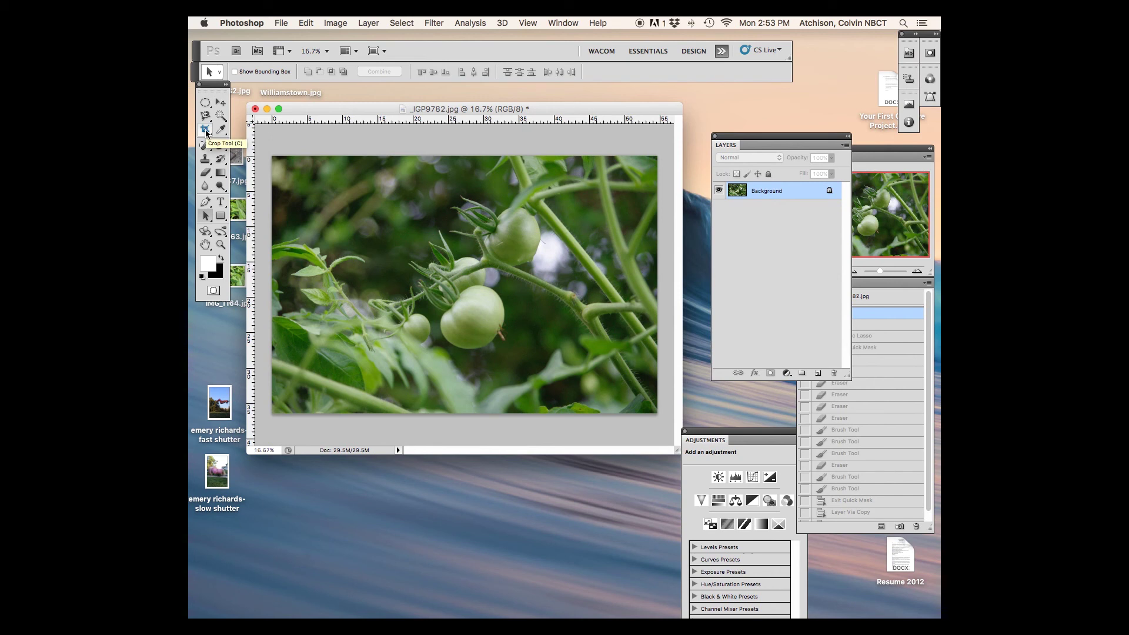
# - Crop the photo to a smaller frame around the tomatoes, placing the upper tomato near a rule-of-thirds intersection
pyautogui.click(206, 130)
pyautogui.moveTo(346, 183); pyautogui.dragTo(608, 392)
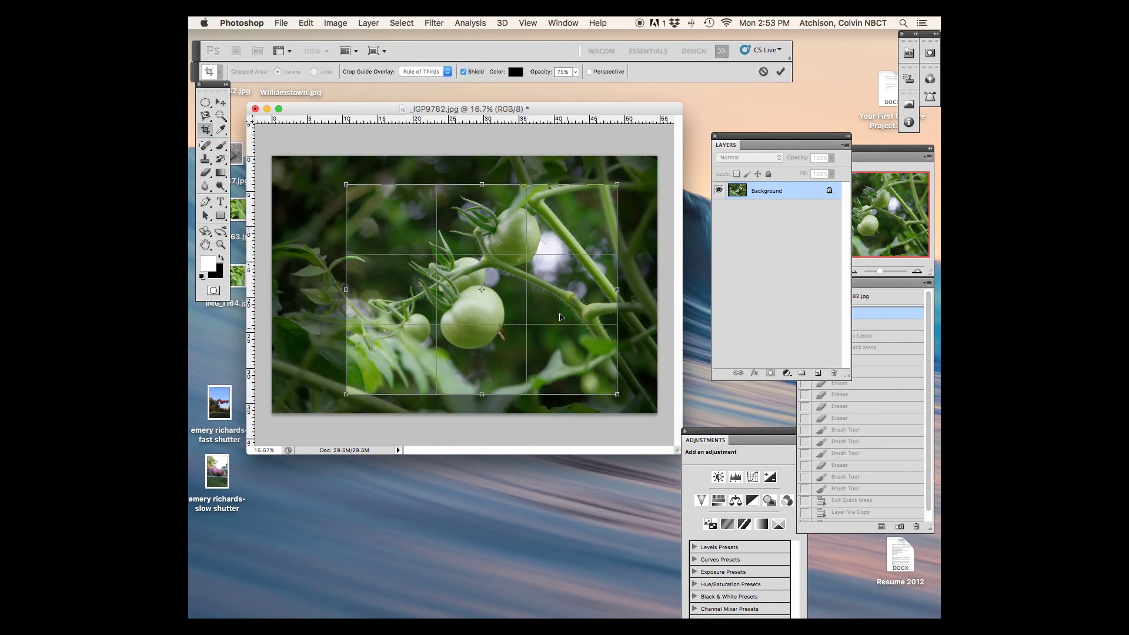
pyautogui.moveTo(552, 298); pyautogui.dragTo(550, 290)
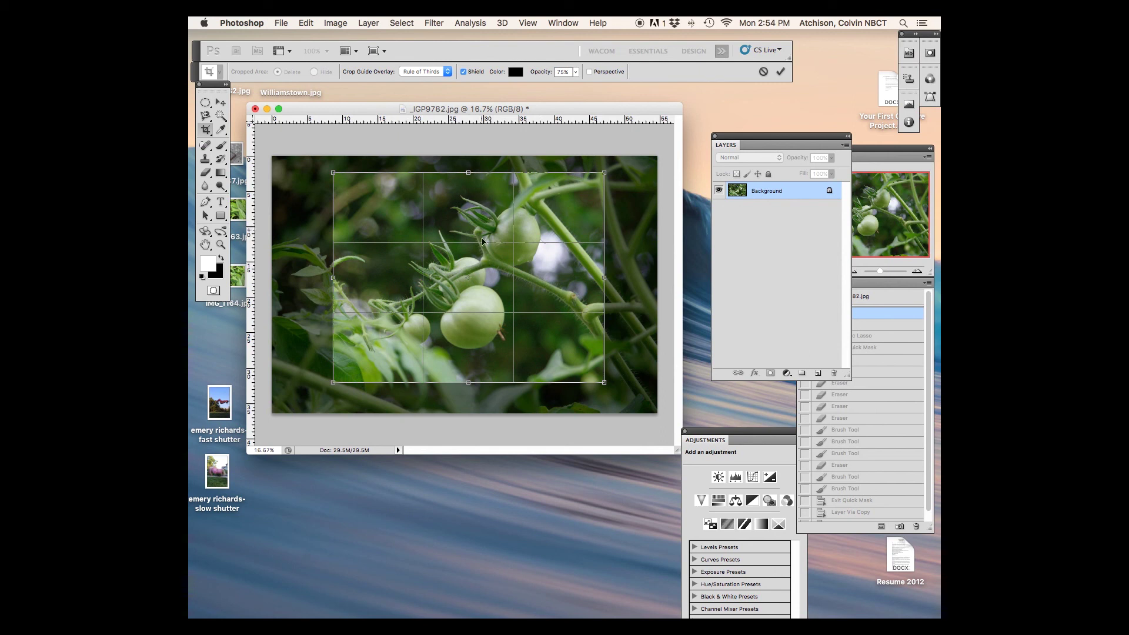
pyautogui.moveTo(531, 283); pyautogui.dragTo(532, 278)
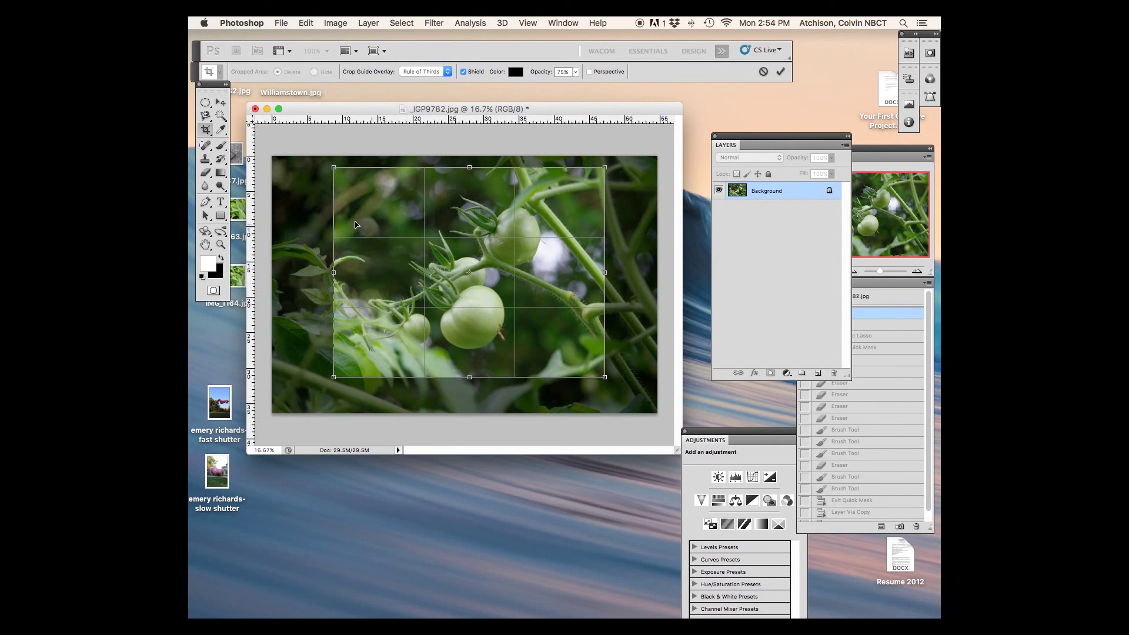
pyautogui.doubleClick(537, 264)
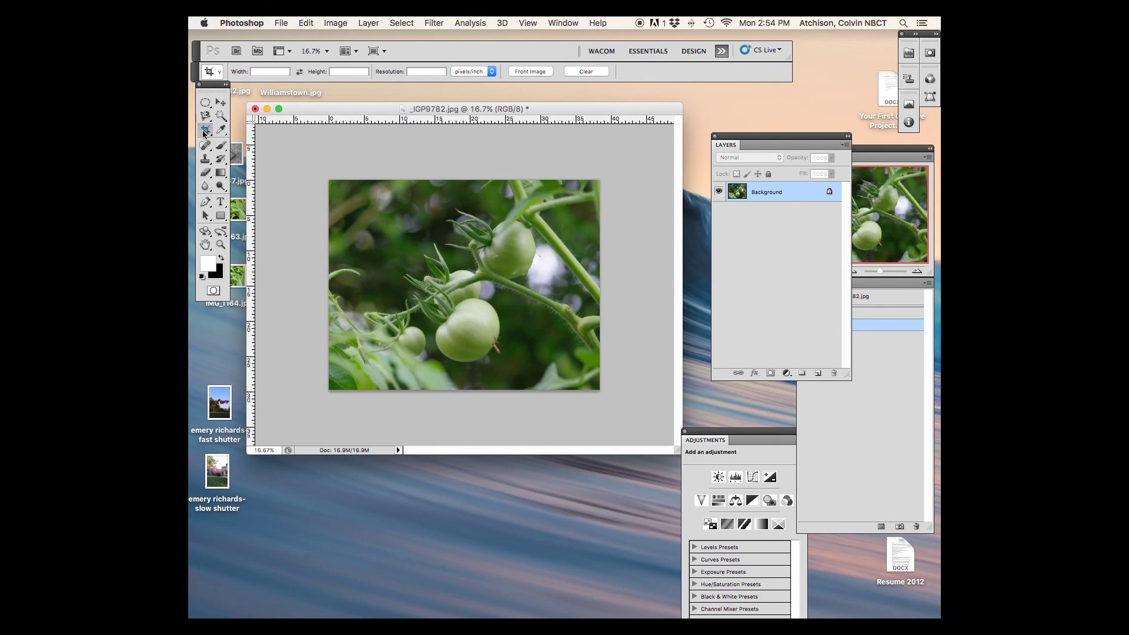
# - Apply a crop frame over the whole photo to check its composition against the rule-of-thirds grid
pyautogui.moveTo(331, 178); pyautogui.dragTo(613, 392)
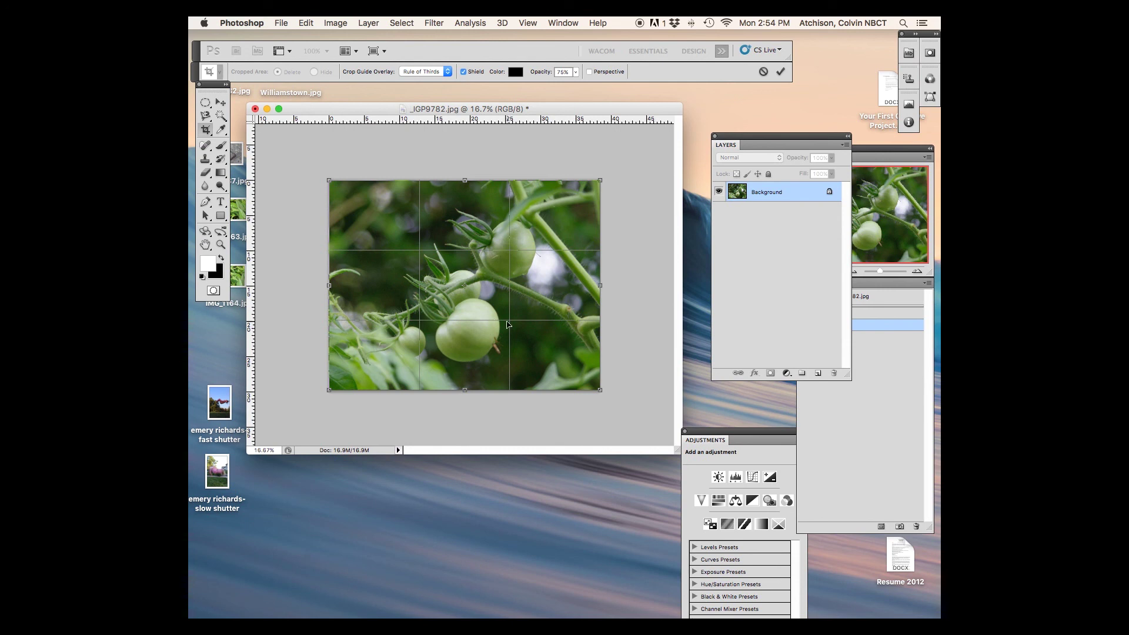
pyautogui.press('Return')
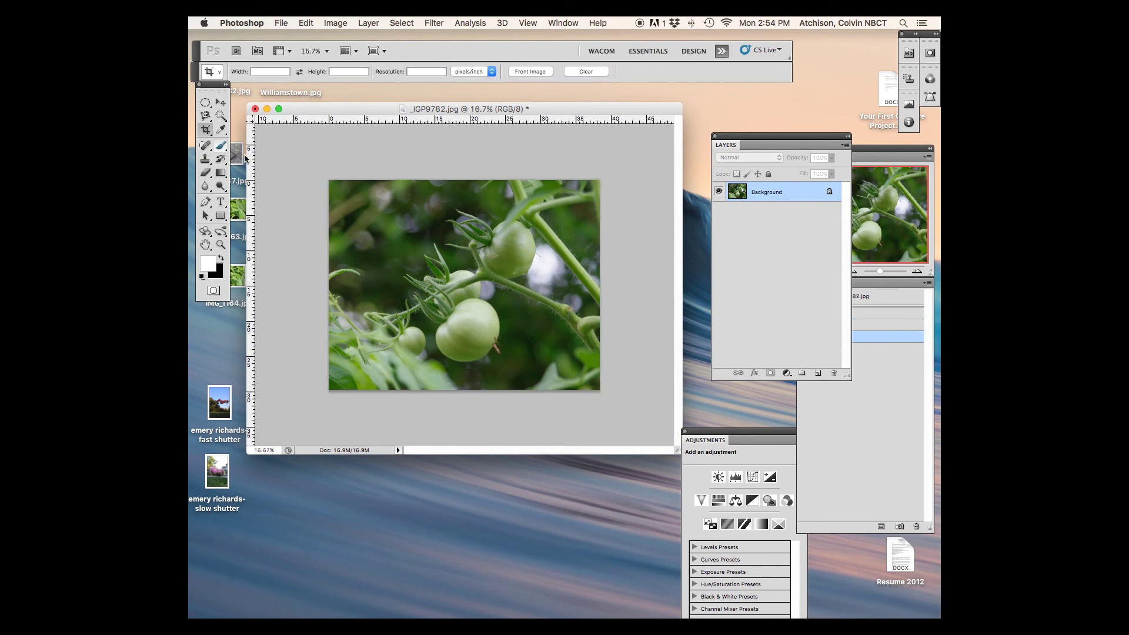
pyautogui.moveTo(351, 110)
pyautogui.mouseDown()
pyautogui.moveTo(350, 145)
pyautogui.moveTo(346, 124)
pyautogui.mouseUp()
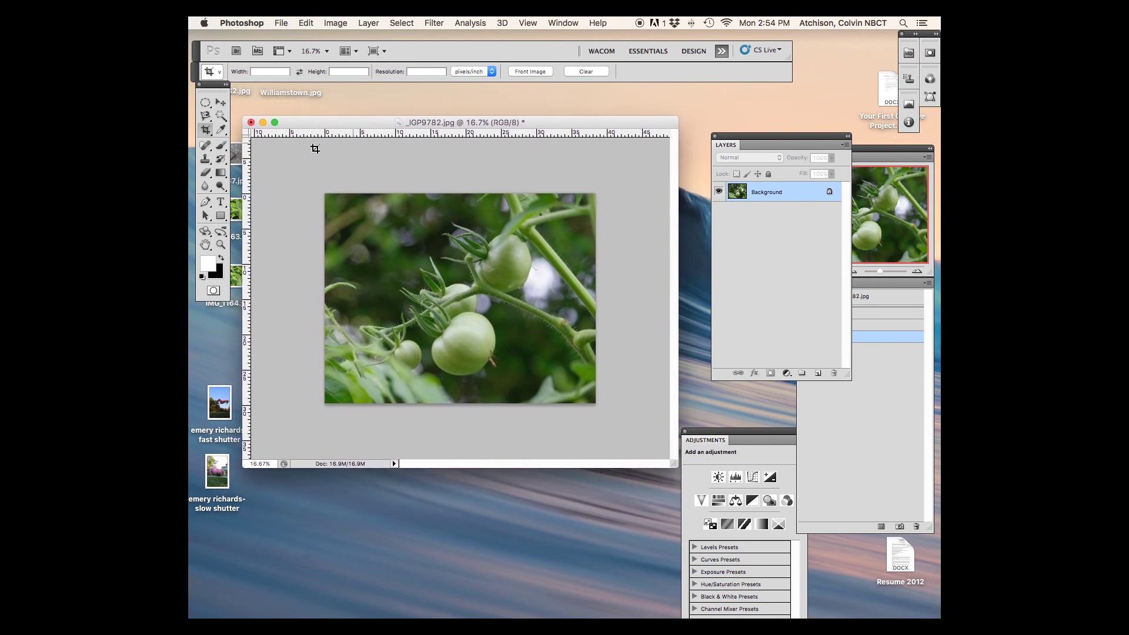
# - Select the upper tomato and its sepals by tracing their outline with the Magnetic Lasso
pyautogui.click(206, 118)
pyautogui.moveTo(207, 118)
pyautogui.mouseDown()
pyautogui.moveTo(255, 123)
pyautogui.moveTo(252, 136)
pyautogui.moveTo(258, 117)
pyautogui.moveTo(252, 136)
pyautogui.mouseUp()
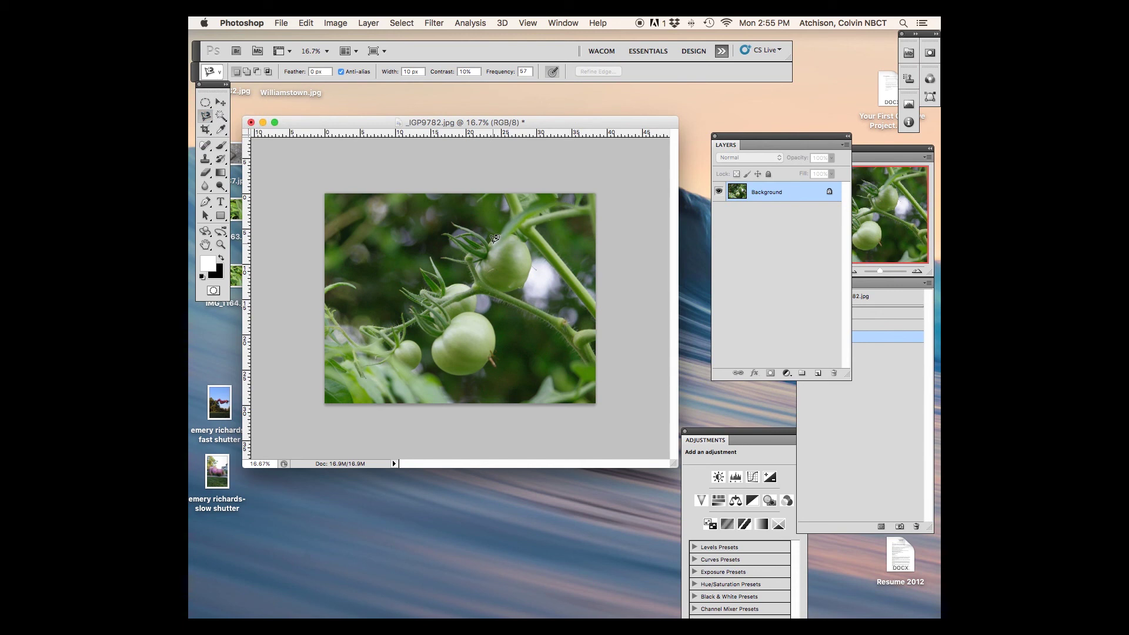
pyautogui.click(493, 240)
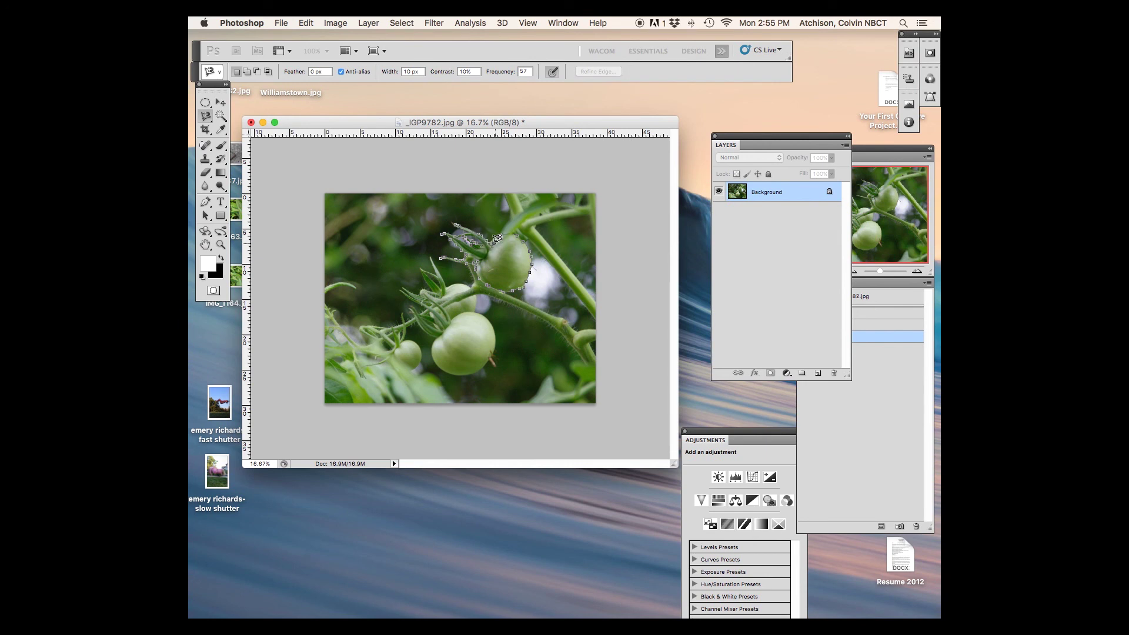
pyautogui.click(495, 242)
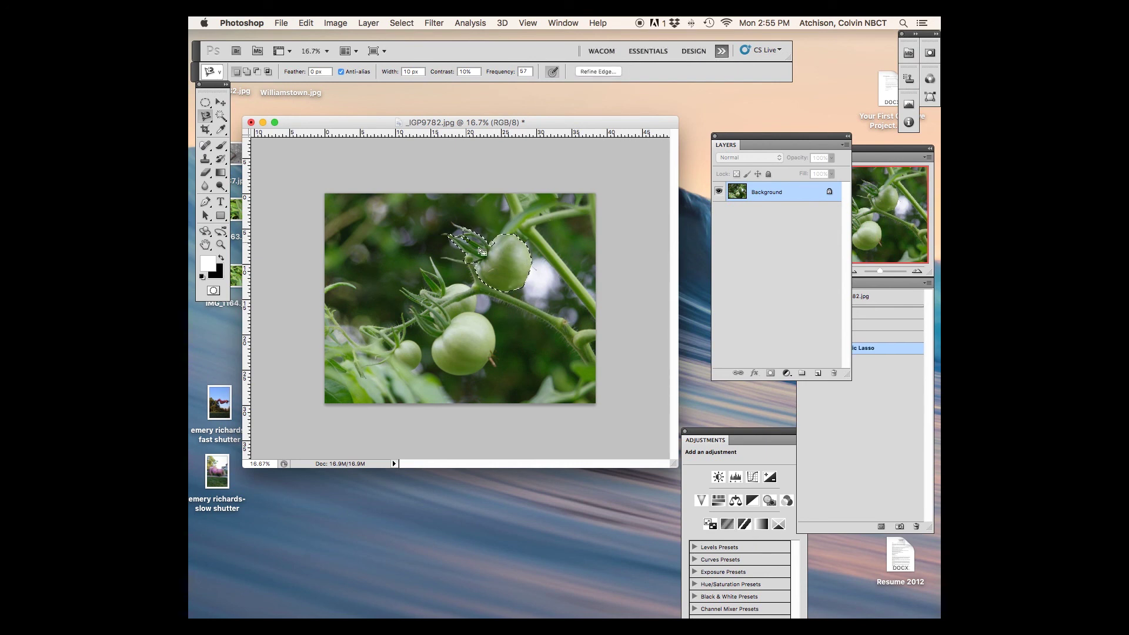
# - Enter Quick Mask mode and erase the mask from the missed spots along the tomato's upper edge with a 25 px eraser
pyautogui.click(215, 293)
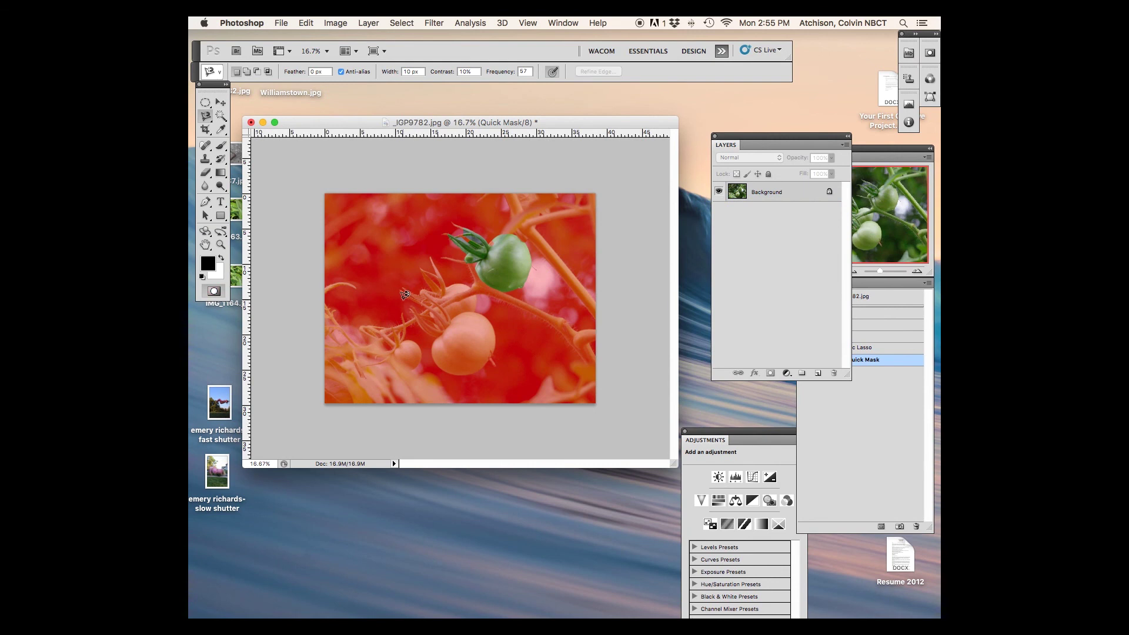
pyautogui.click(221, 246)
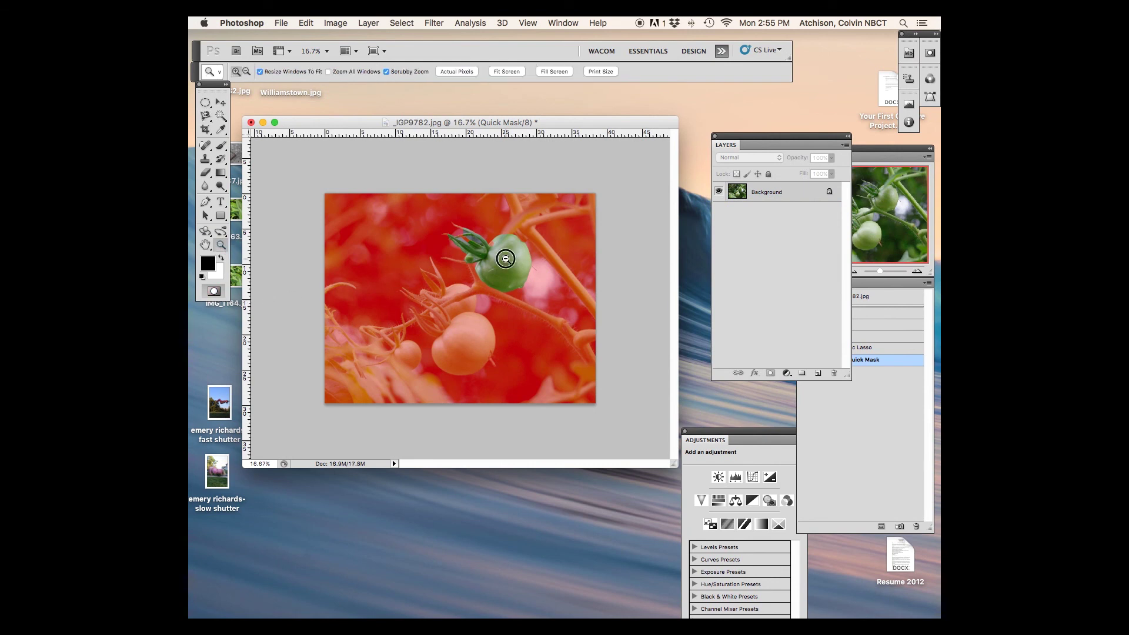
pyautogui.click(507, 260)
pyautogui.click(519, 266)
pyautogui.click(590, 275)
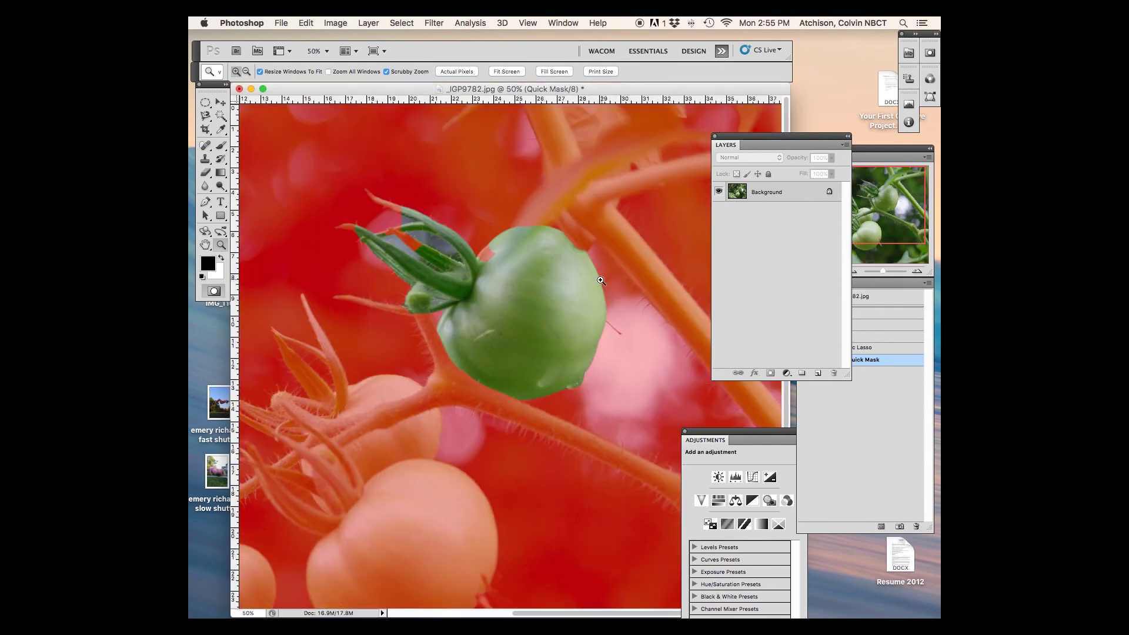
pyautogui.hscroll(1, 539, 298)
pyautogui.keyDown('alt'); pyautogui.click(534, 300); pyautogui.keyUp('alt')
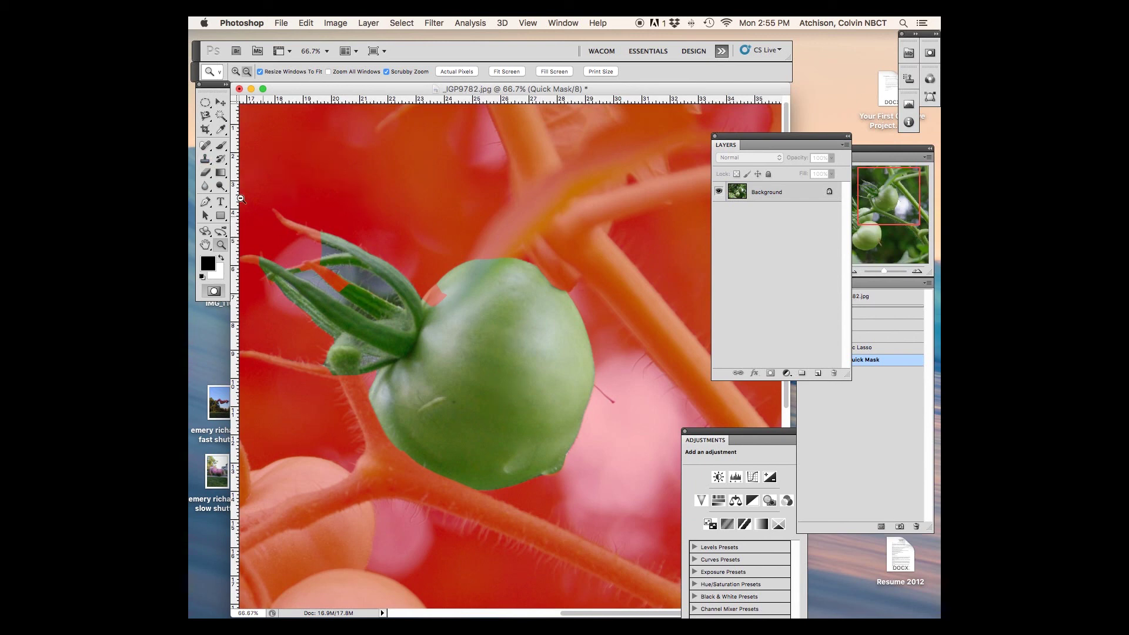
pyautogui.click(208, 175)
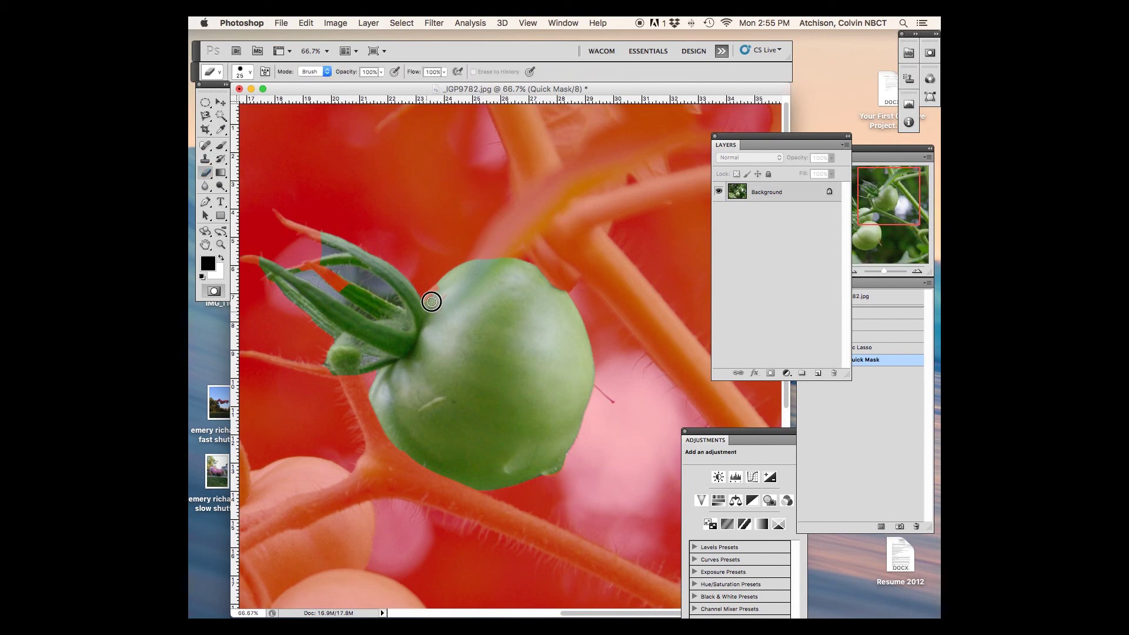
pyautogui.moveTo(451, 293); pyautogui.dragTo(432, 296)
pyautogui.moveTo(532, 270); pyautogui.dragTo(538, 279)
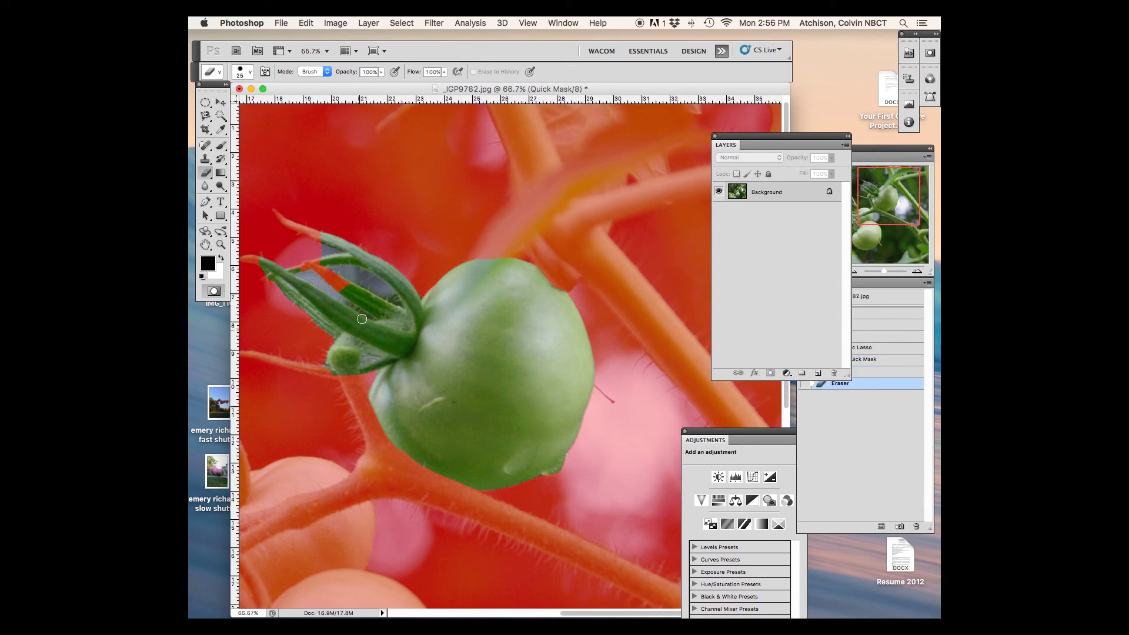
# - Paint mask over the background showing between the upper sepals with a 25 px brush
pyautogui.click(221, 145)
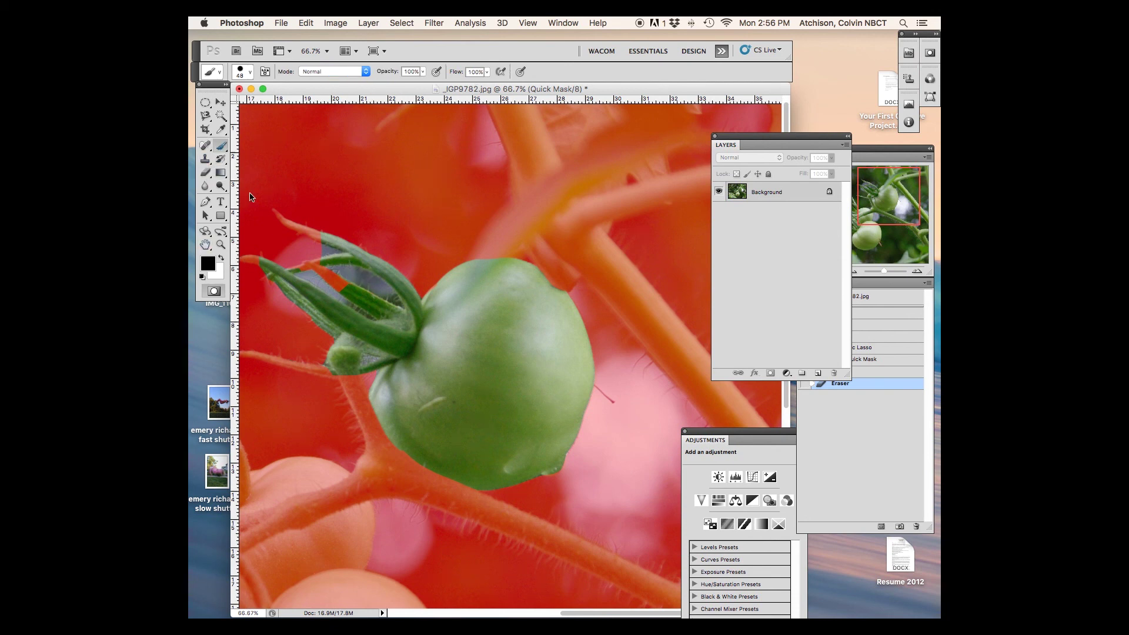
pyautogui.scroll(1, 352, 273)
pyautogui.press('[')
pyautogui.press('[')
pyautogui.press('[')
pyautogui.moveTo(355, 286); pyautogui.dragTo(391, 316)
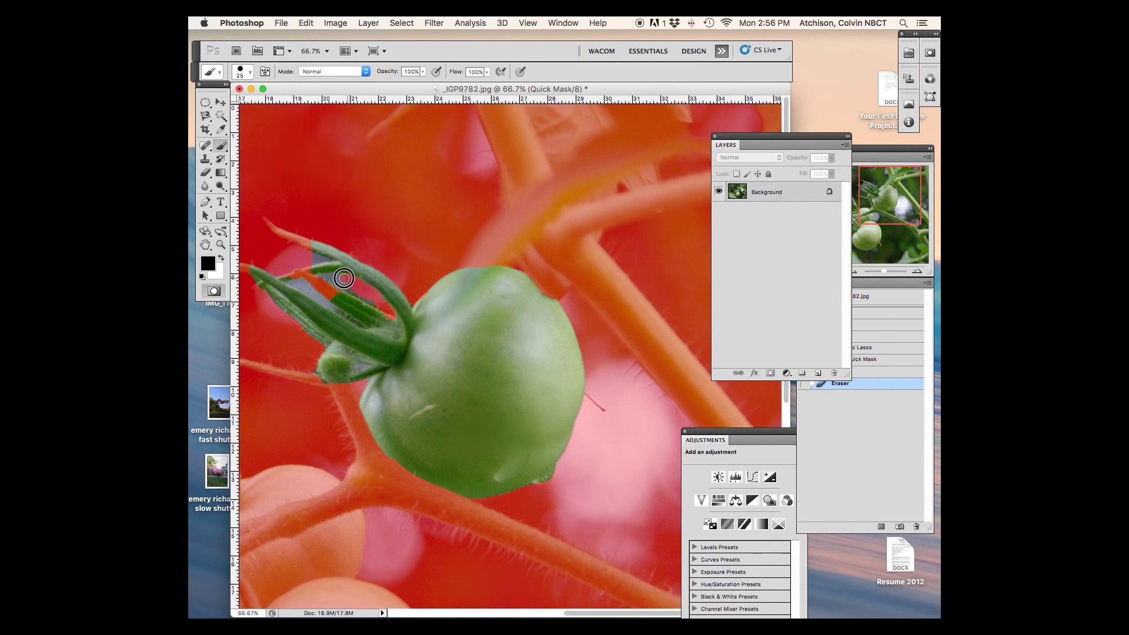
pyautogui.moveTo(338, 284)
pyautogui.mouseDown()
pyautogui.moveTo(376, 304)
pyautogui.moveTo(327, 279)
pyautogui.mouseUp()
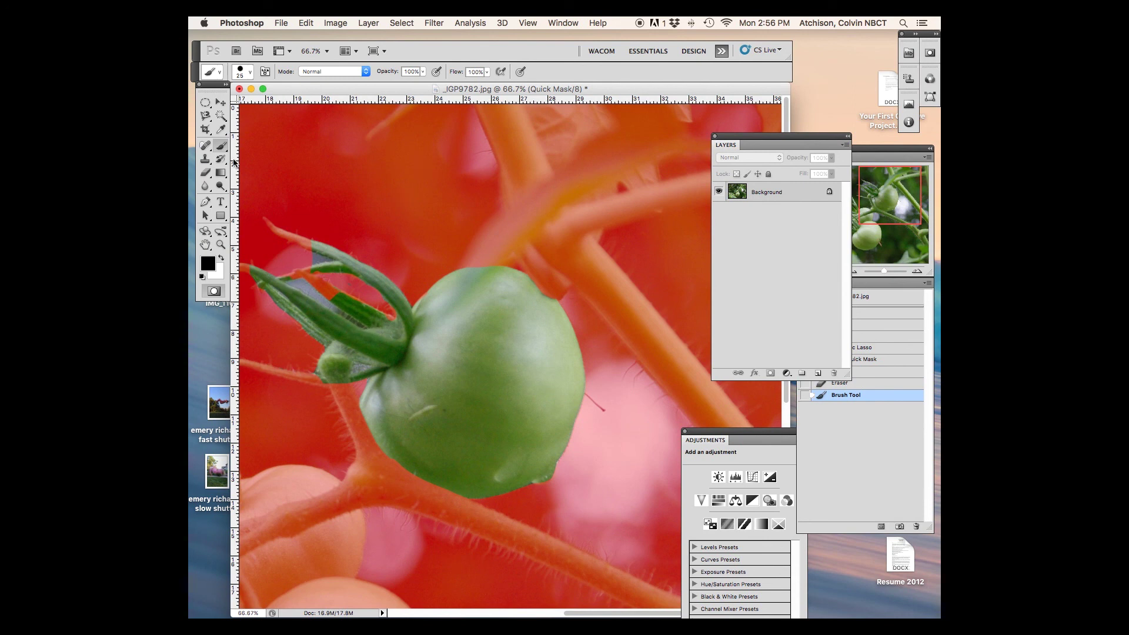
# - Erase the mask from the covered parts of the middle sepals with a 25 px eraser
pyautogui.click(205, 173)
pyautogui.moveTo(347, 299)
pyautogui.mouseDown()
pyautogui.moveTo(304, 274)
pyautogui.moveTo(278, 278)
pyautogui.moveTo(313, 271)
pyautogui.moveTo(317, 288)
pyautogui.moveTo(394, 324)
pyautogui.mouseUp()
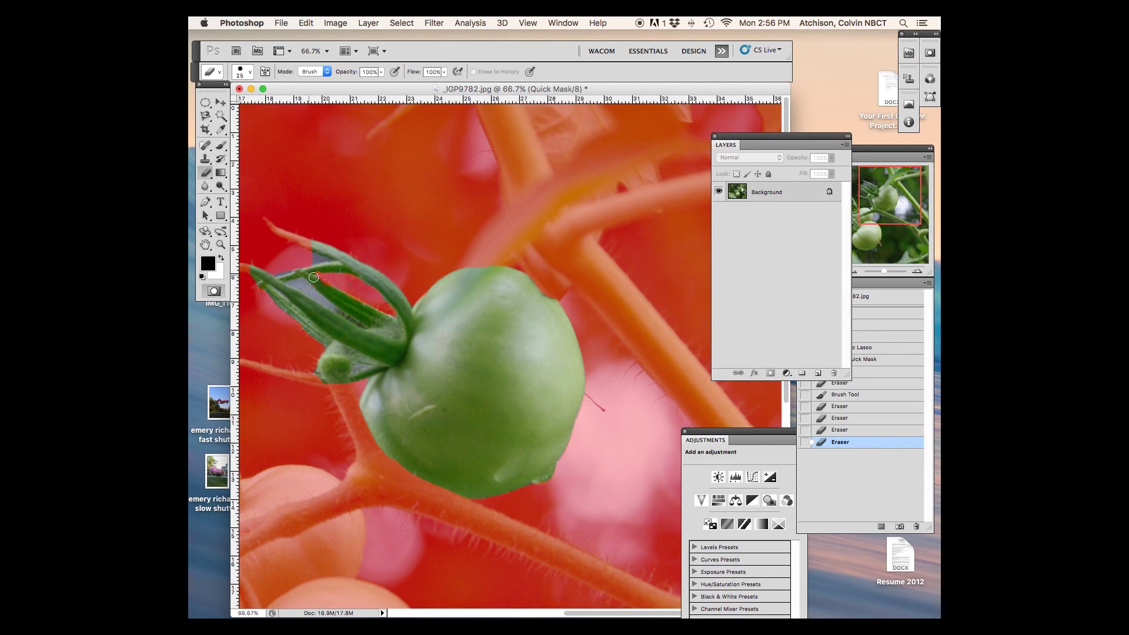
pyautogui.moveTo(313, 277); pyautogui.dragTo(324, 270)
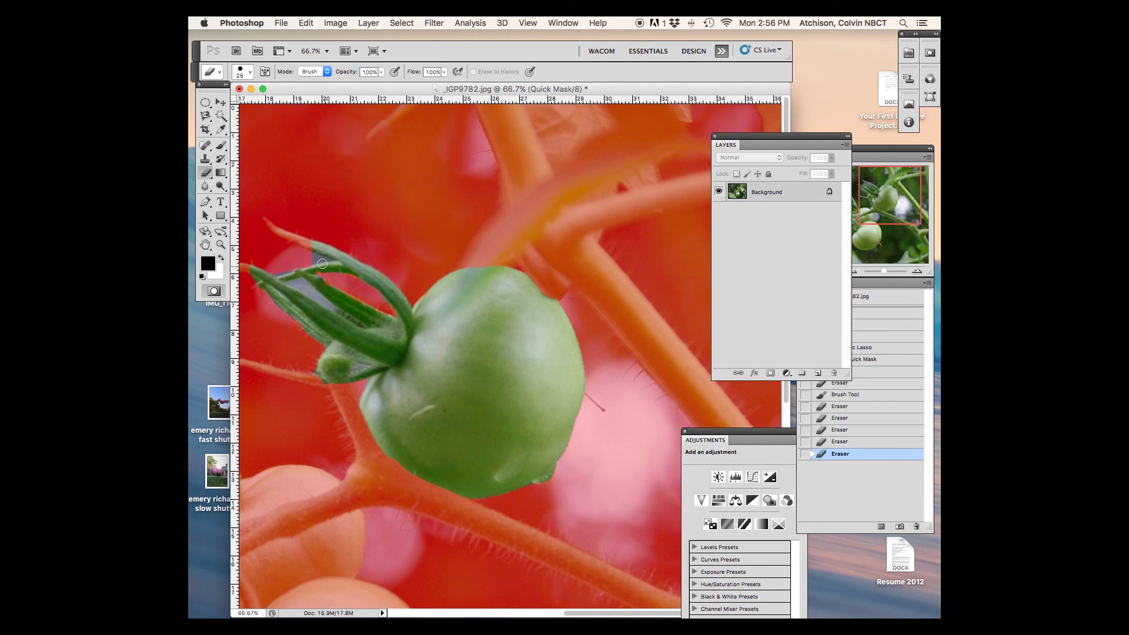
pyautogui.hscroll(1, 280, 238)
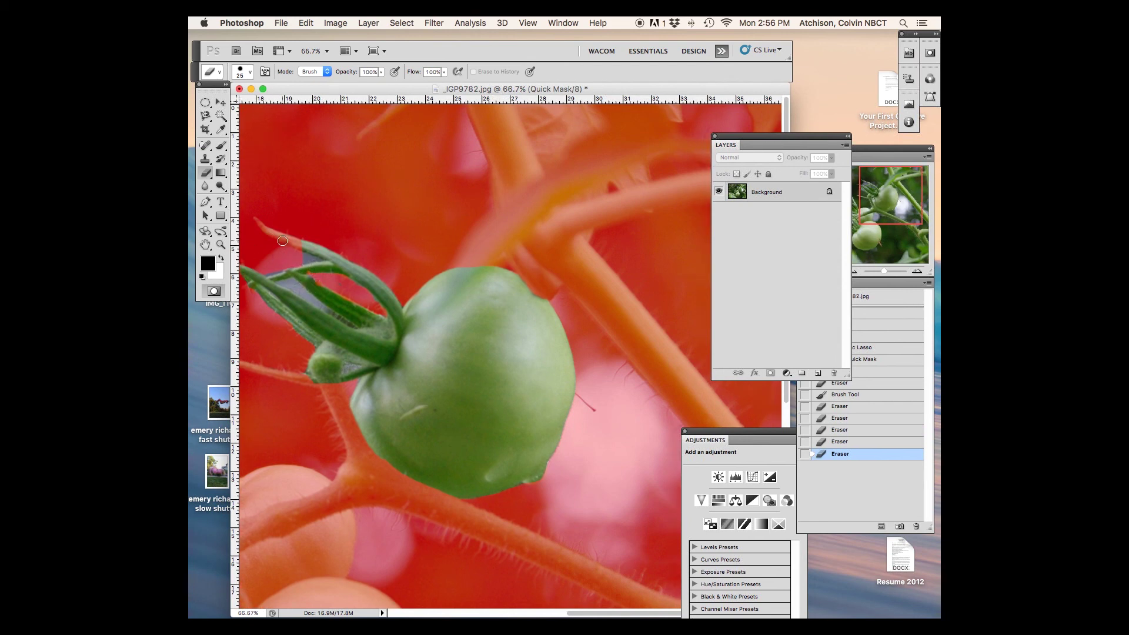
# - Mask out the background between the uppermost sepal and the one below it with a 25 px brush
pyautogui.press('b')
pyautogui.moveTo(300, 263)
pyautogui.mouseDown()
pyautogui.moveTo(302, 251)
pyautogui.moveTo(322, 259)
pyautogui.mouseUp()
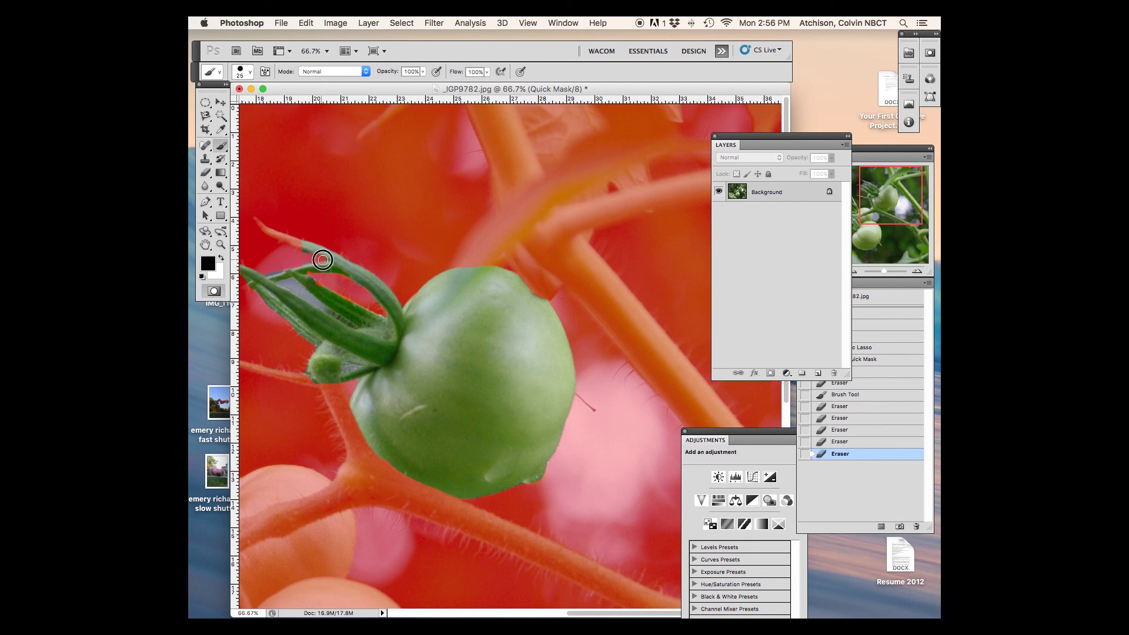
pyautogui.moveTo(280, 265); pyautogui.dragTo(263, 271)
# - Uncover the uppermost sepal out to its thin tip, using a 10 px eraser for the narrow end
pyautogui.press('e')
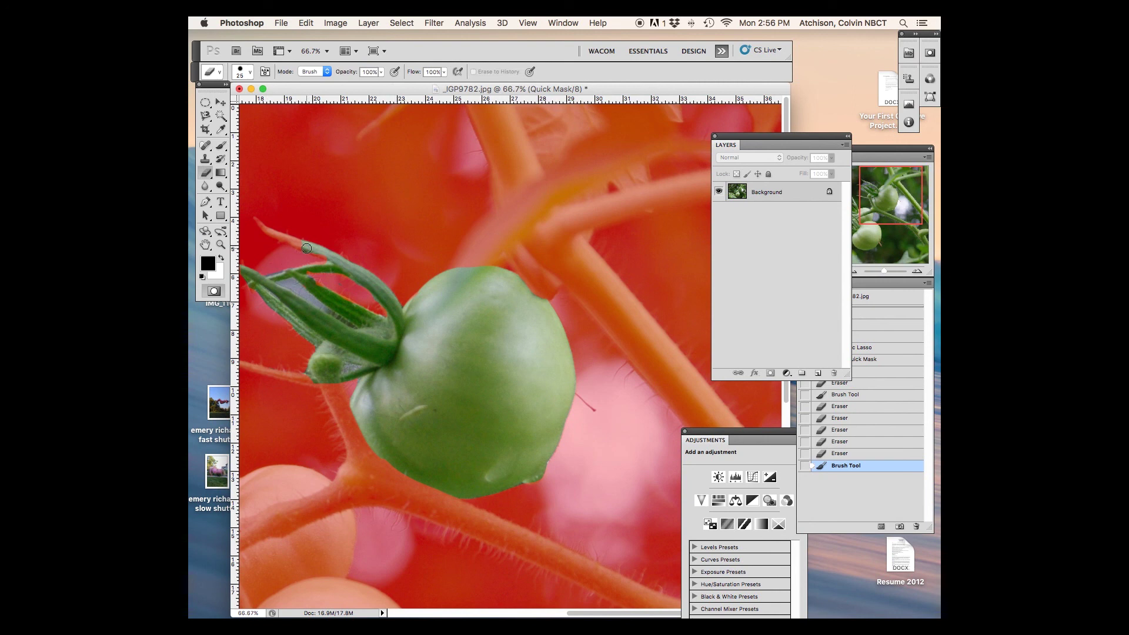
pyautogui.moveTo(304, 247); pyautogui.dragTo(253, 213)
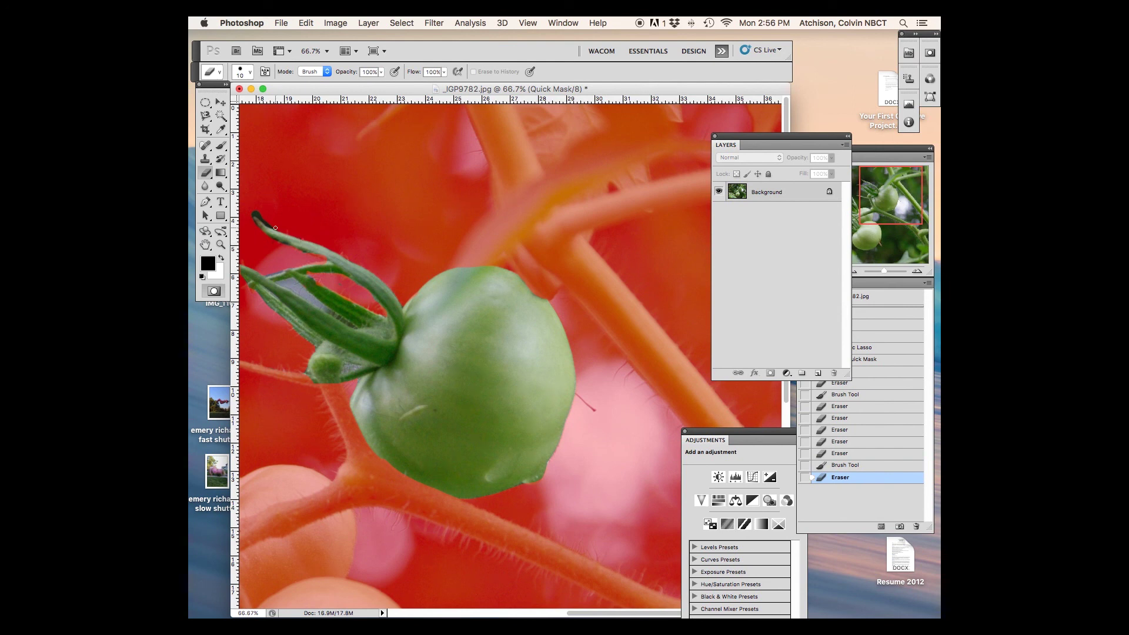
pyautogui.moveTo(279, 229)
pyautogui.mouseDown()
pyautogui.moveTo(258, 211)
pyautogui.moveTo(280, 227)
pyautogui.moveTo(255, 228)
pyautogui.moveTo(264, 238)
pyautogui.moveTo(305, 256)
pyautogui.moveTo(268, 219)
pyautogui.mouseUp()
# - Refine the mask around the middle sepals and the gap between them with a 10 px eraser and an 8 px brush
pyautogui.click(288, 264)
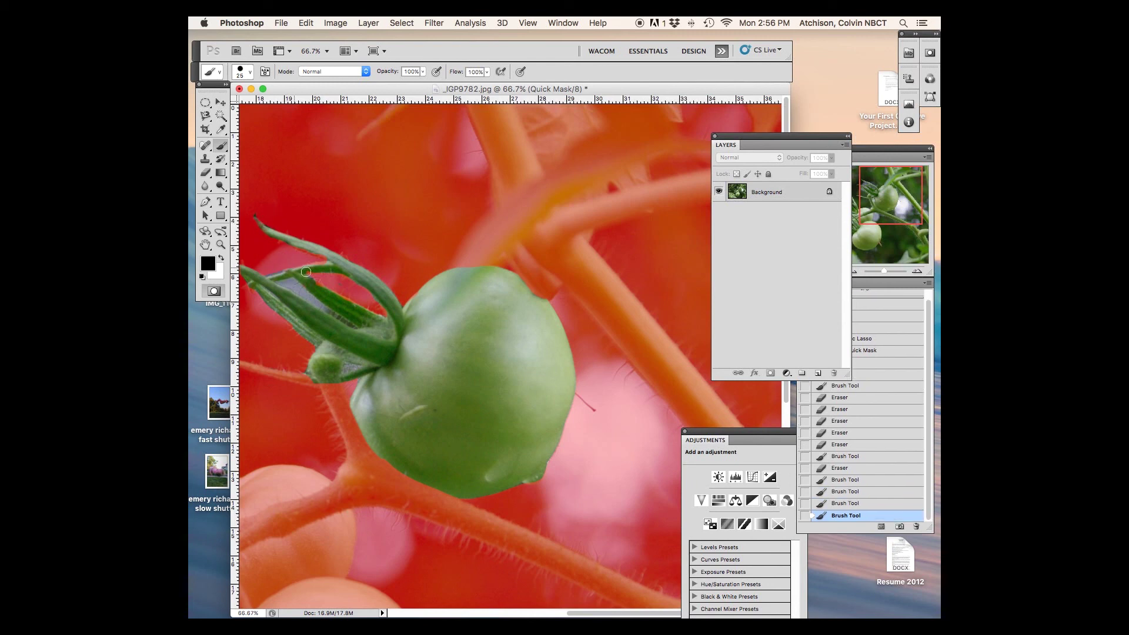
pyautogui.press('e')
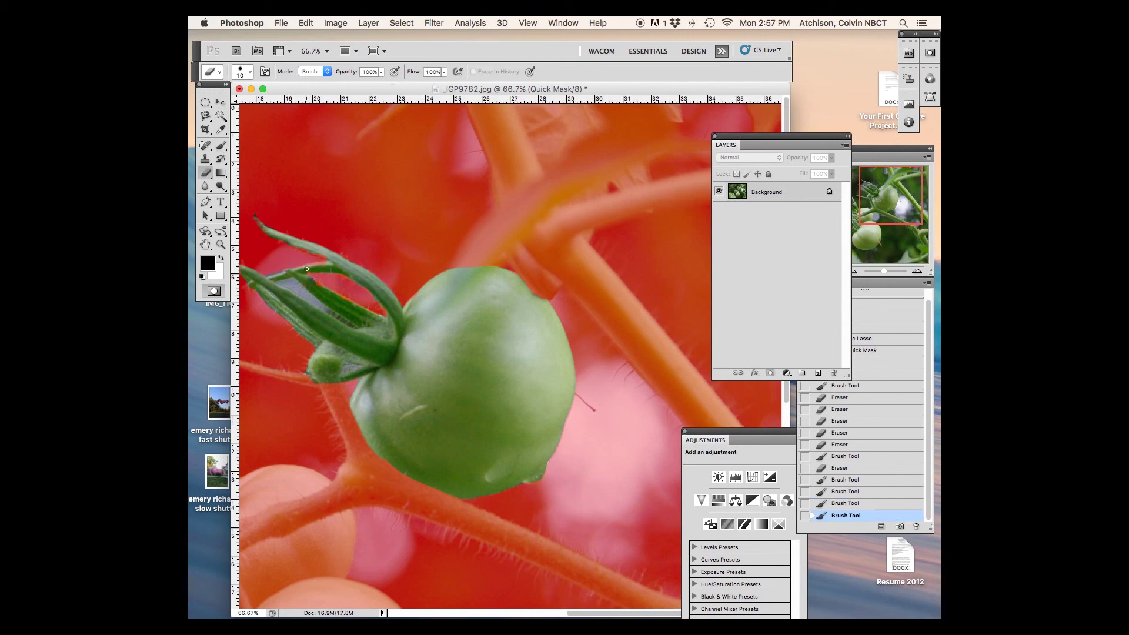
pyautogui.moveTo(306, 269); pyautogui.dragTo(307, 278)
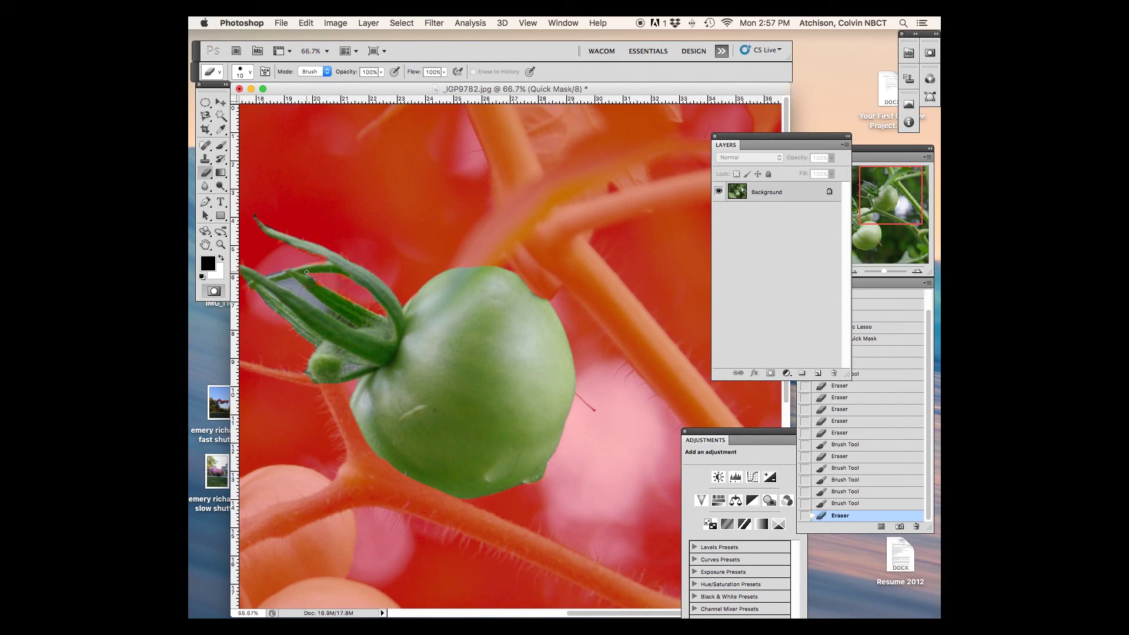
pyautogui.press('b')
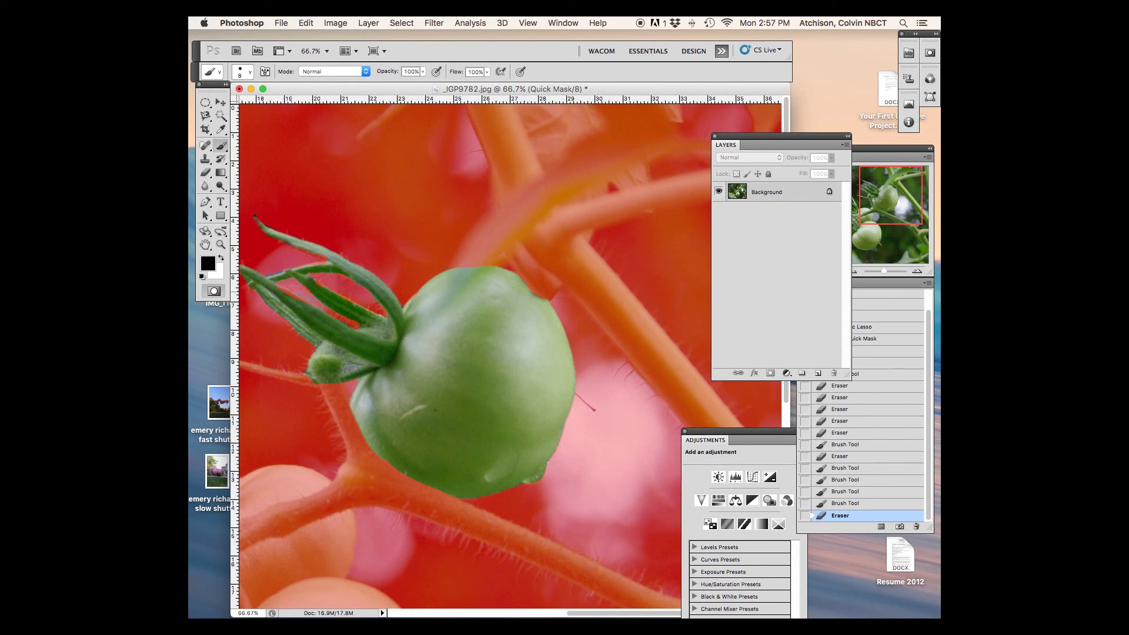
pyautogui.click(301, 279)
# - Uncover the lowest sepal and the tip of the leftmost one with a 10 px eraser, and exit Quick Mask mode
pyautogui.hscroll(2, 452, 353)
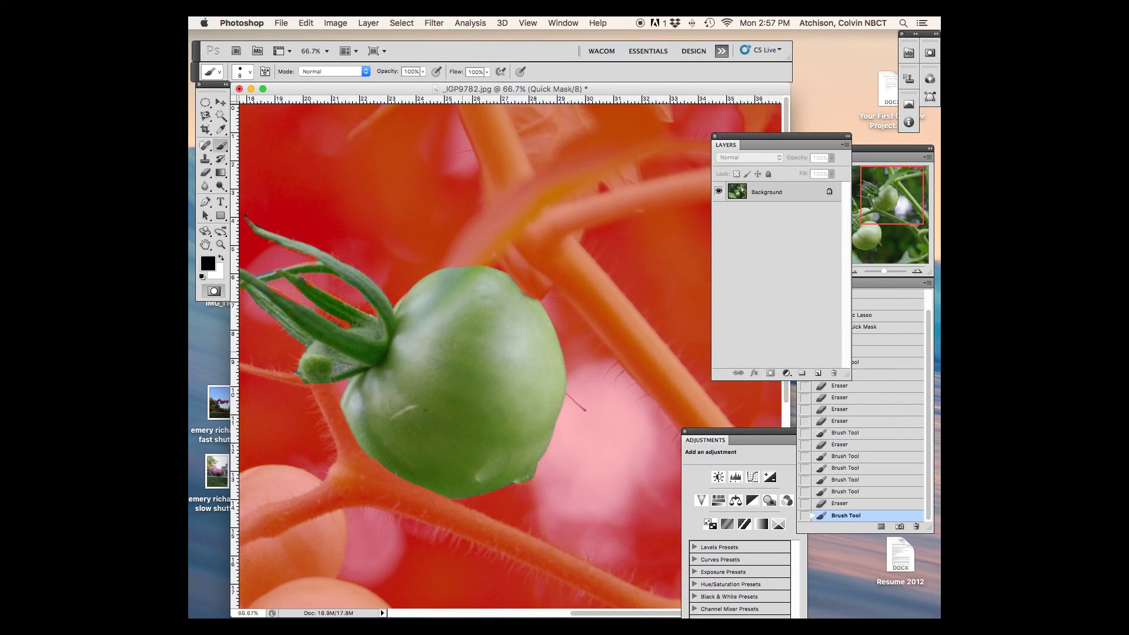
pyautogui.moveTo(434, 360); pyautogui.dragTo(510, 391)
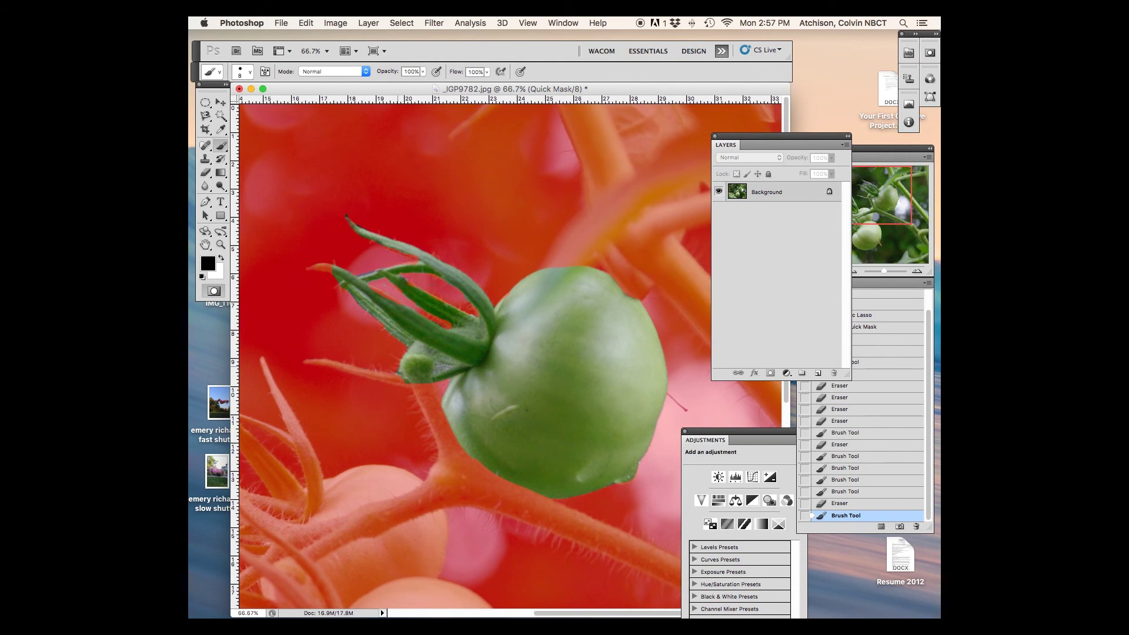
pyautogui.moveTo(400, 382); pyautogui.dragTo(411, 384)
pyautogui.press('e')
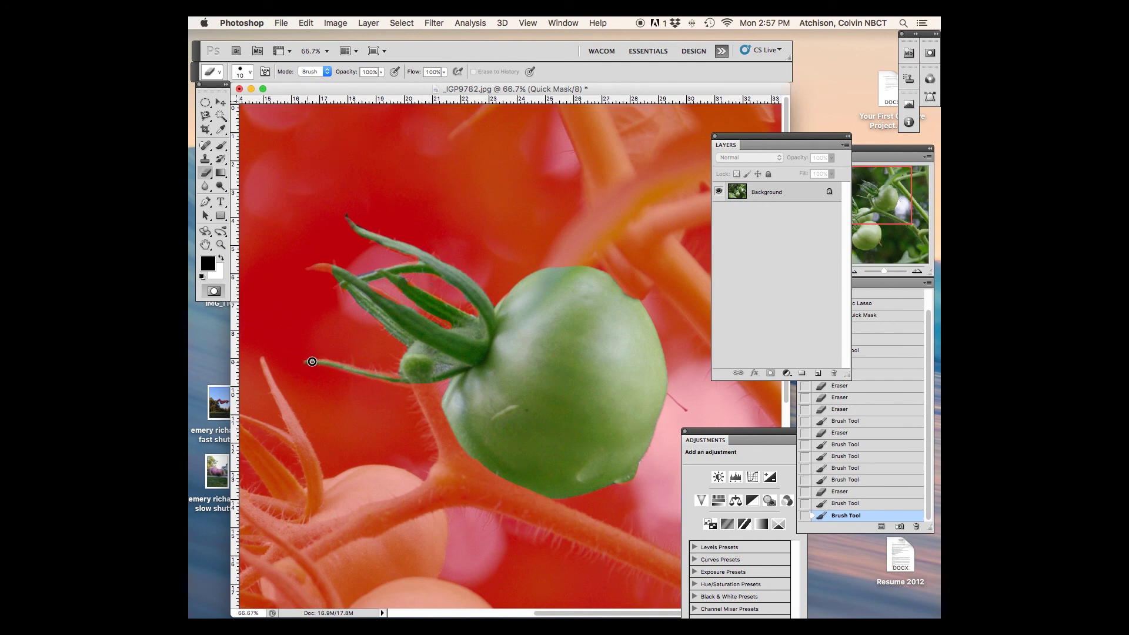
pyautogui.click(395, 377)
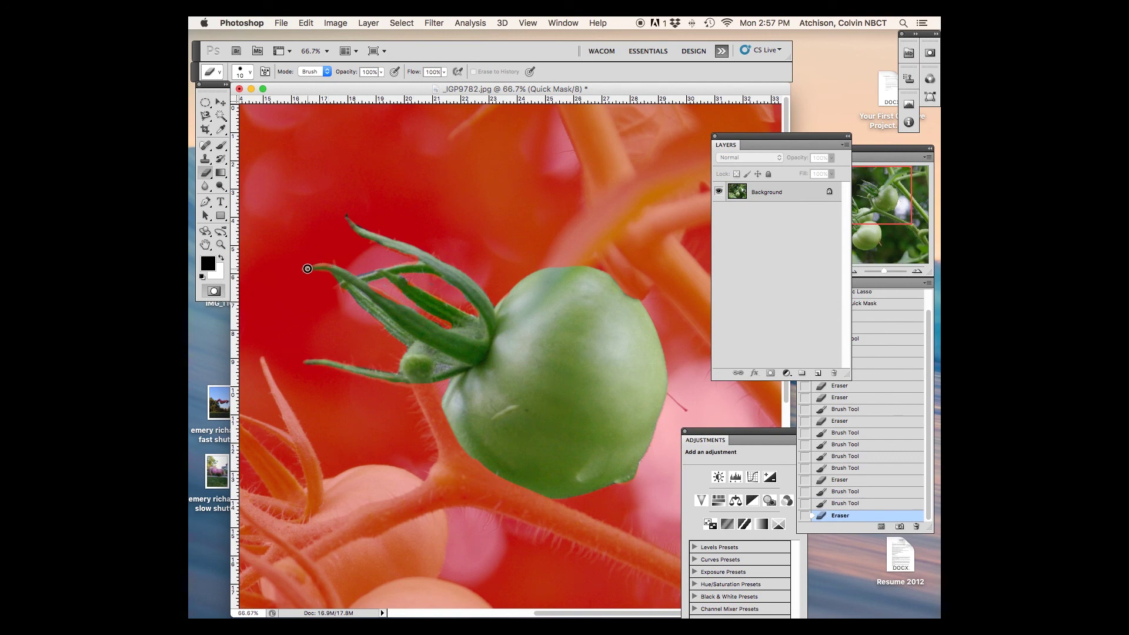
pyautogui.moveTo(318, 265); pyautogui.dragTo(300, 283)
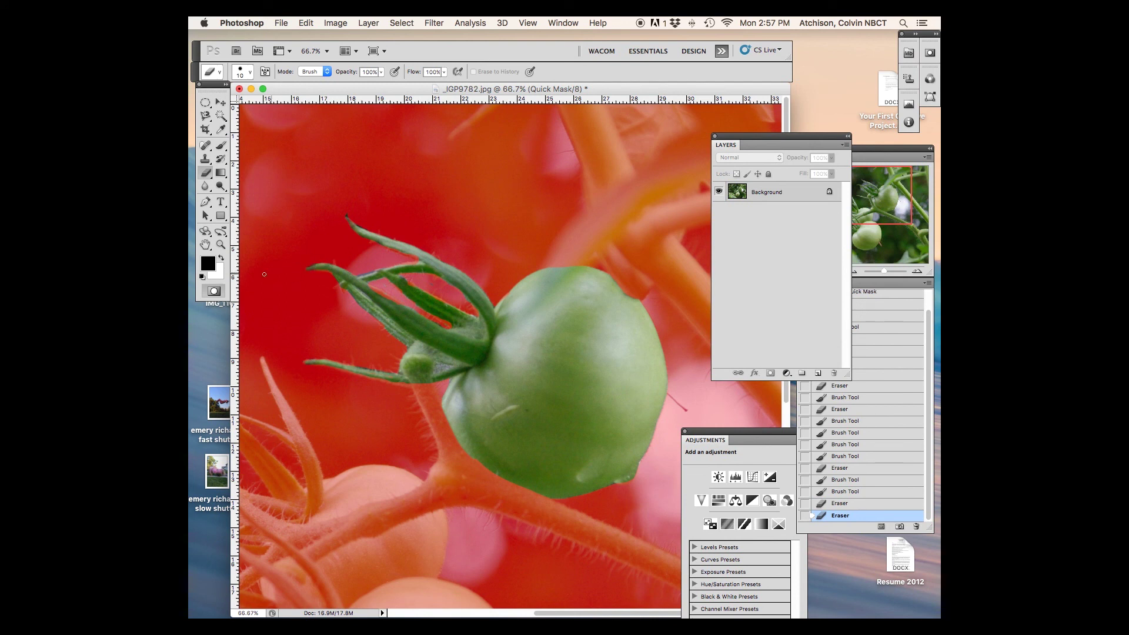
pyautogui.click(214, 292)
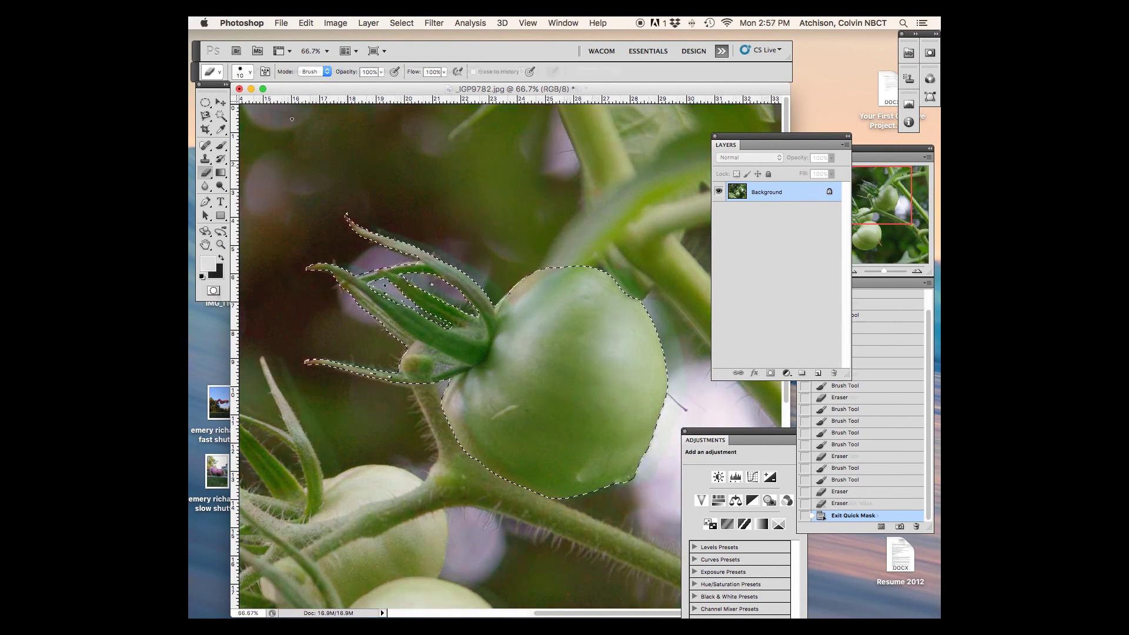
# - Switch Quick Mask on and off to check the tomato's mask against its selection outline
pyautogui.click(214, 291)
pyautogui.click(214, 290)
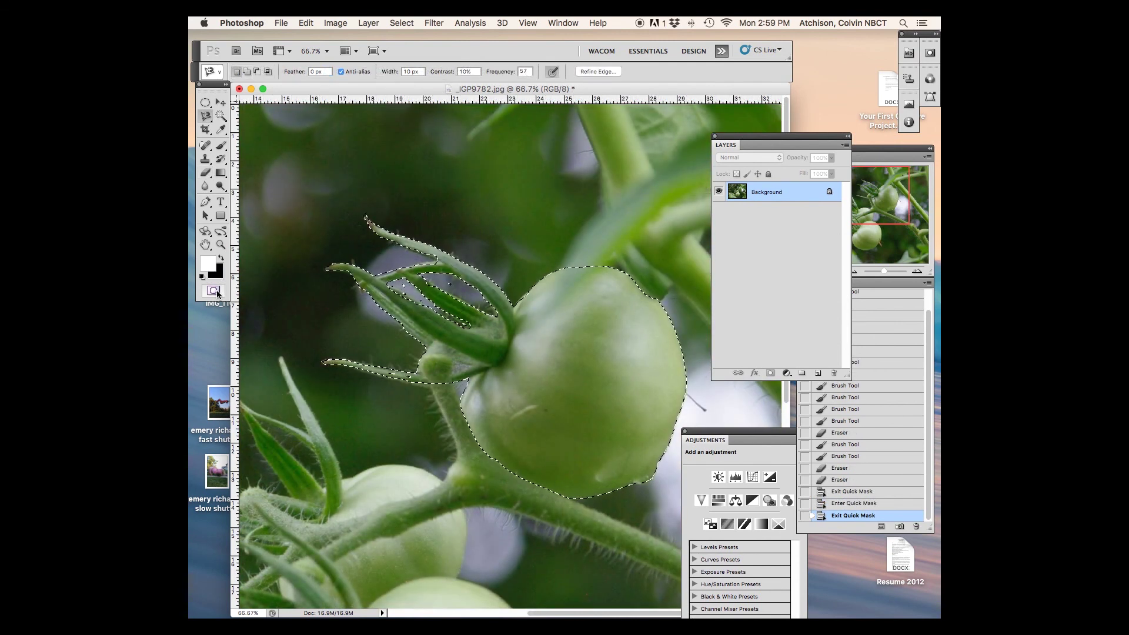
pyautogui.click(214, 291)
pyautogui.click(214, 291)
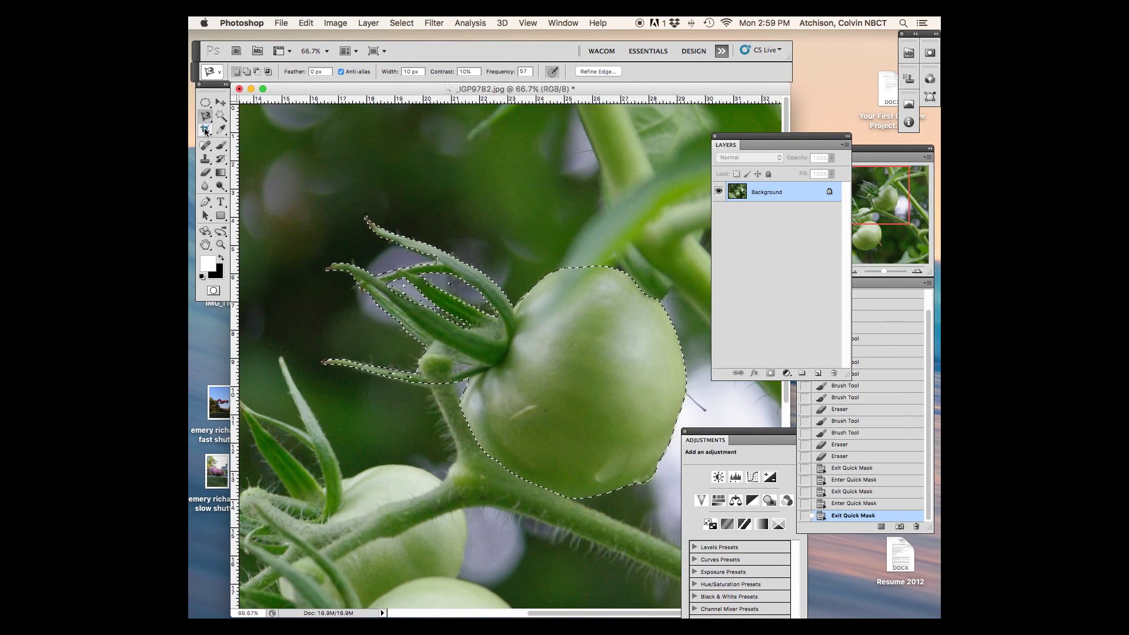
pyautogui.click(205, 103)
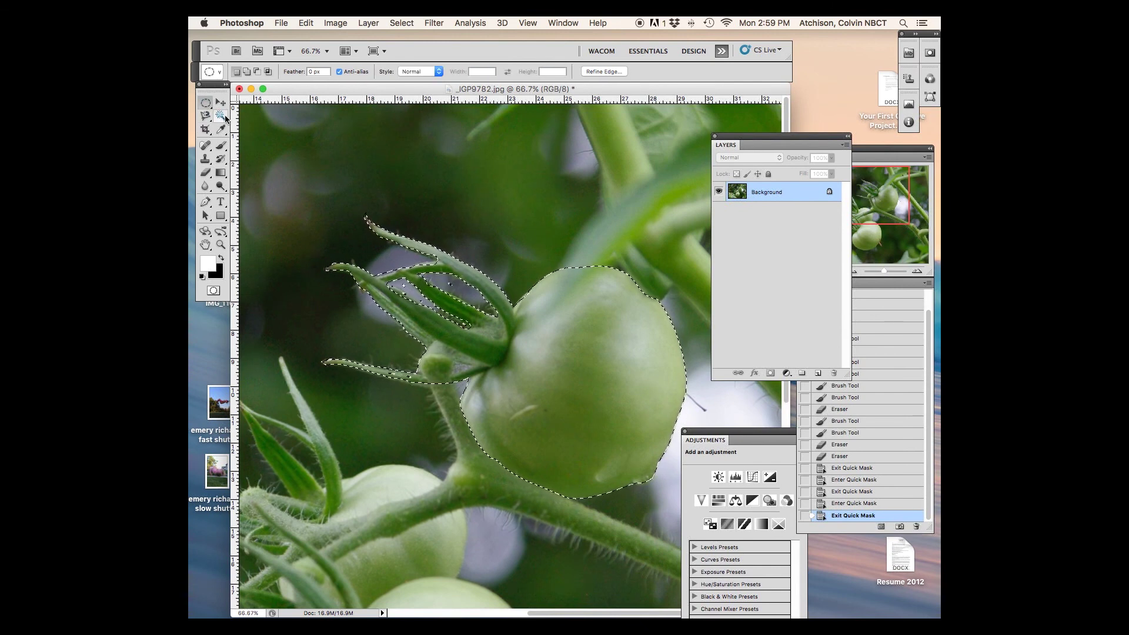
pyautogui.click(221, 116)
pyautogui.click(204, 116)
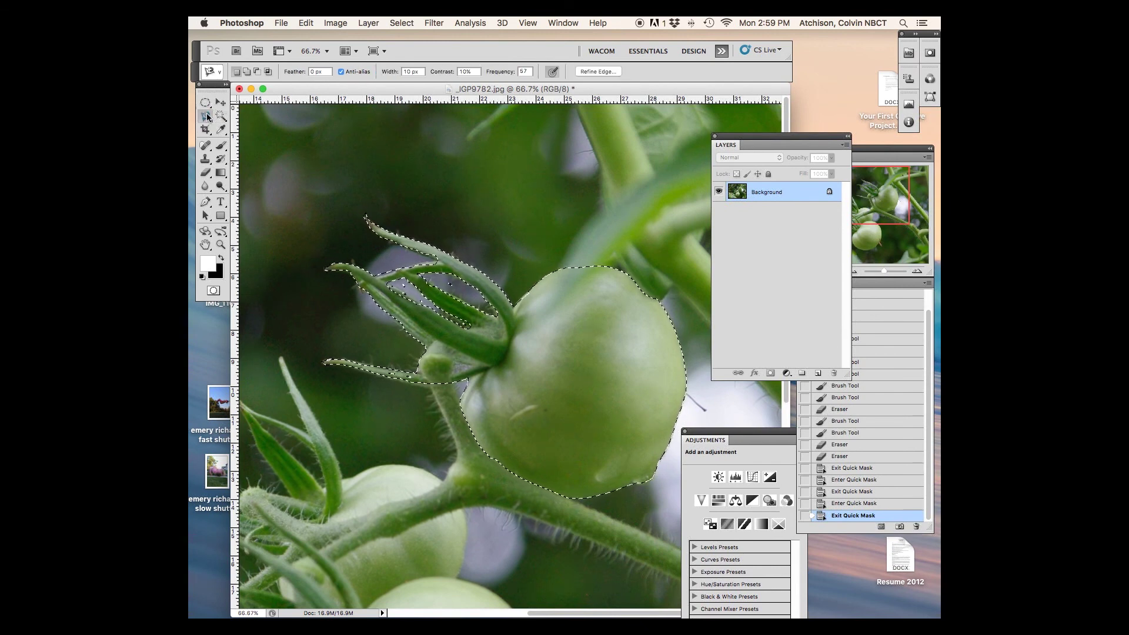
pyautogui.click(205, 103)
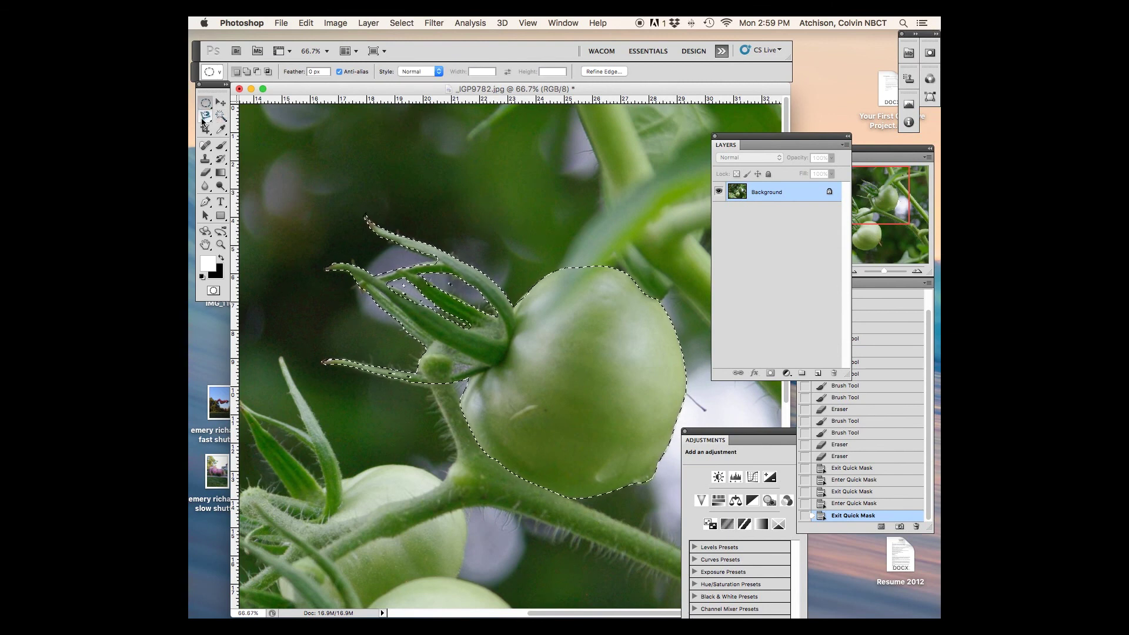
# - Switch to the regular Lasso tool and open Refine Edge for the tomato selection, moving the dialog off the sepals
pyautogui.click(205, 120)
pyautogui.click(205, 119)
pyautogui.click(241, 113)
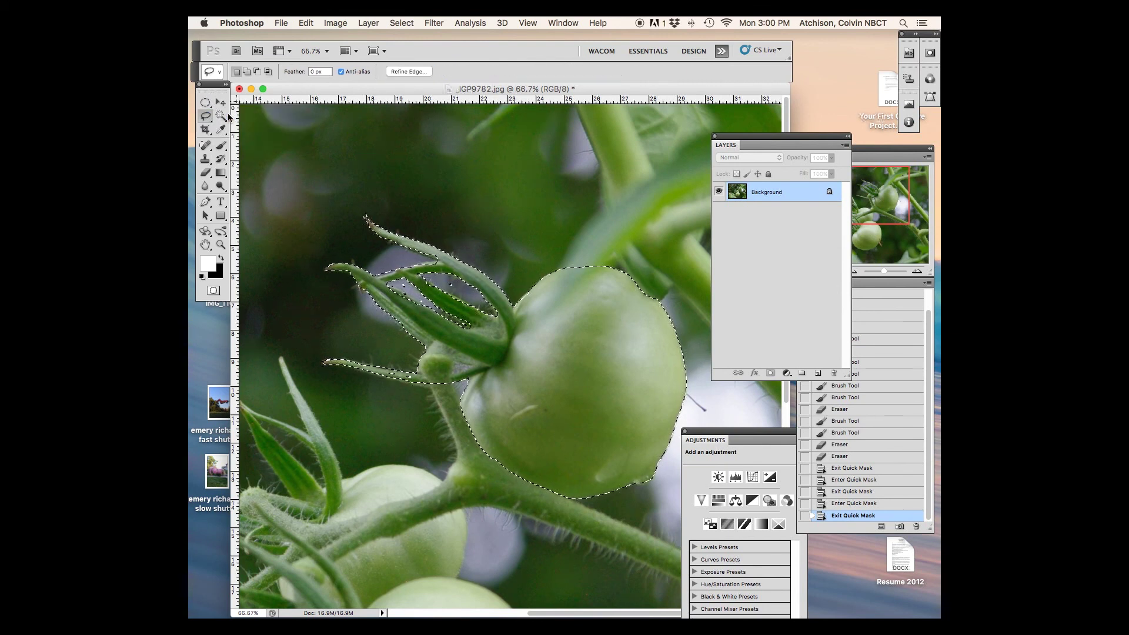
pyautogui.click(405, 72)
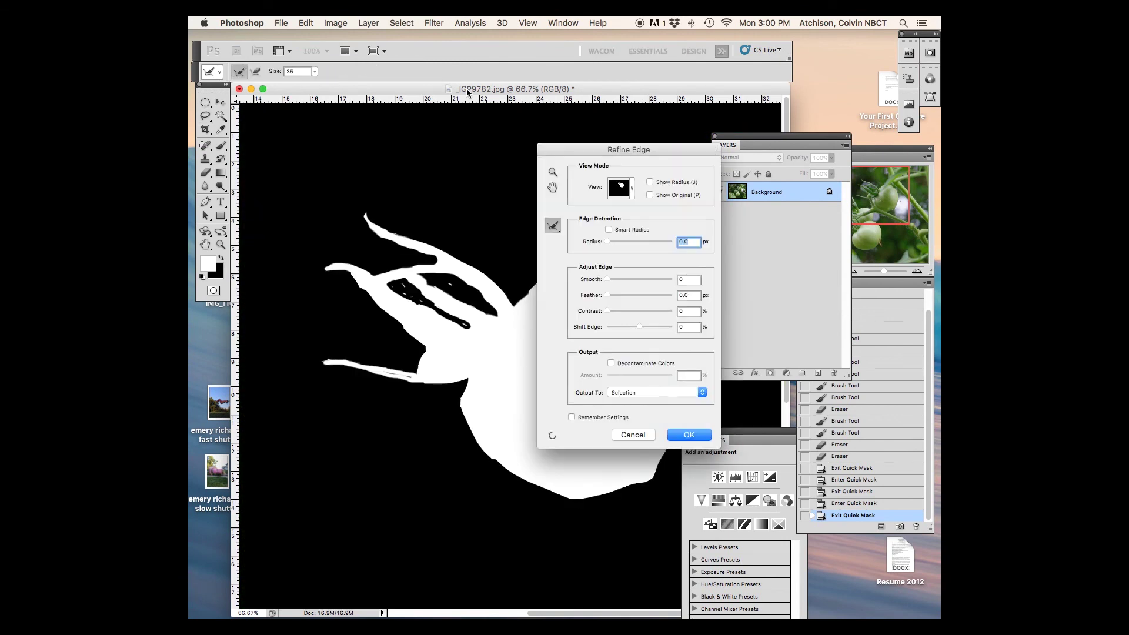
pyautogui.moveTo(559, 153); pyautogui.dragTo(634, 194)
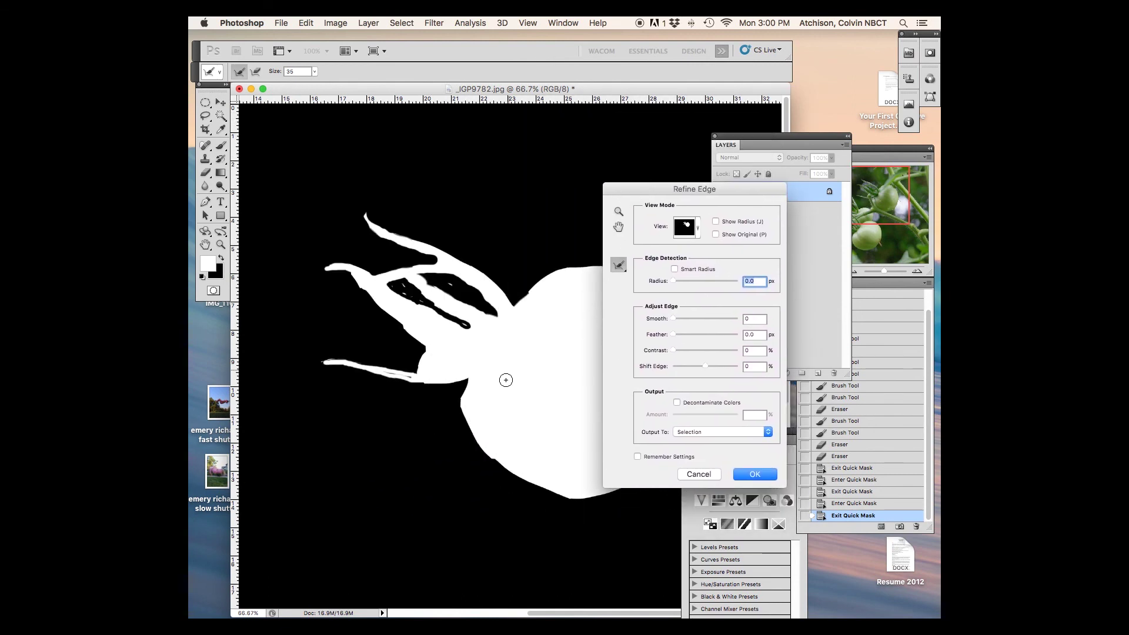
# - Compare the Marching Ants, Overlay and Black & White previews of the selection, and settle on the On Layers view
pyautogui.click(698, 231)
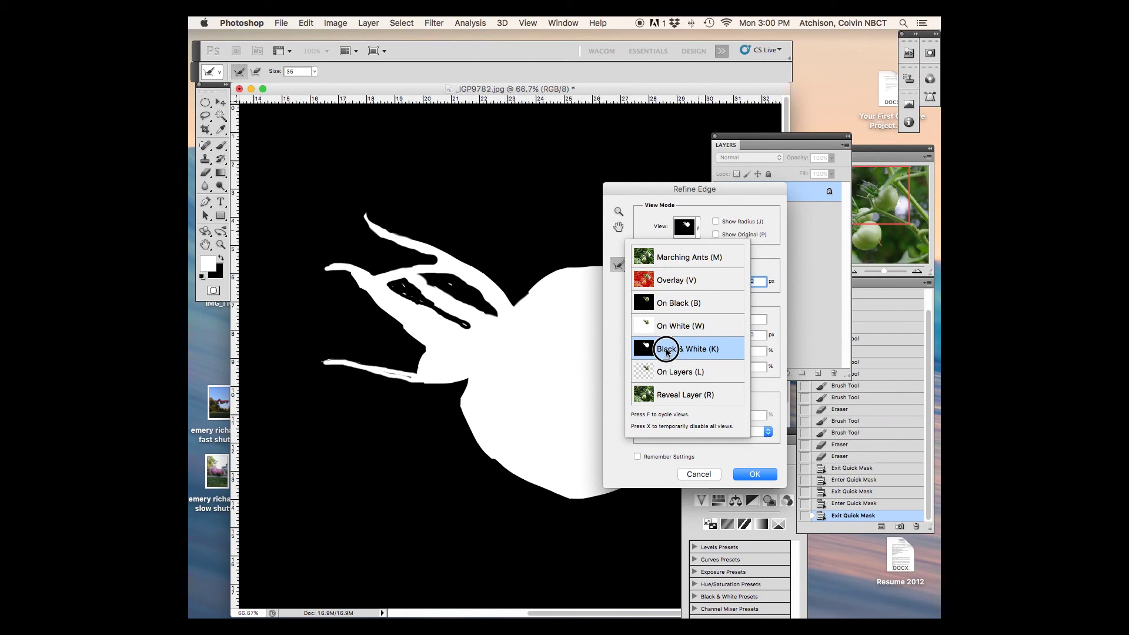
pyautogui.click(661, 259)
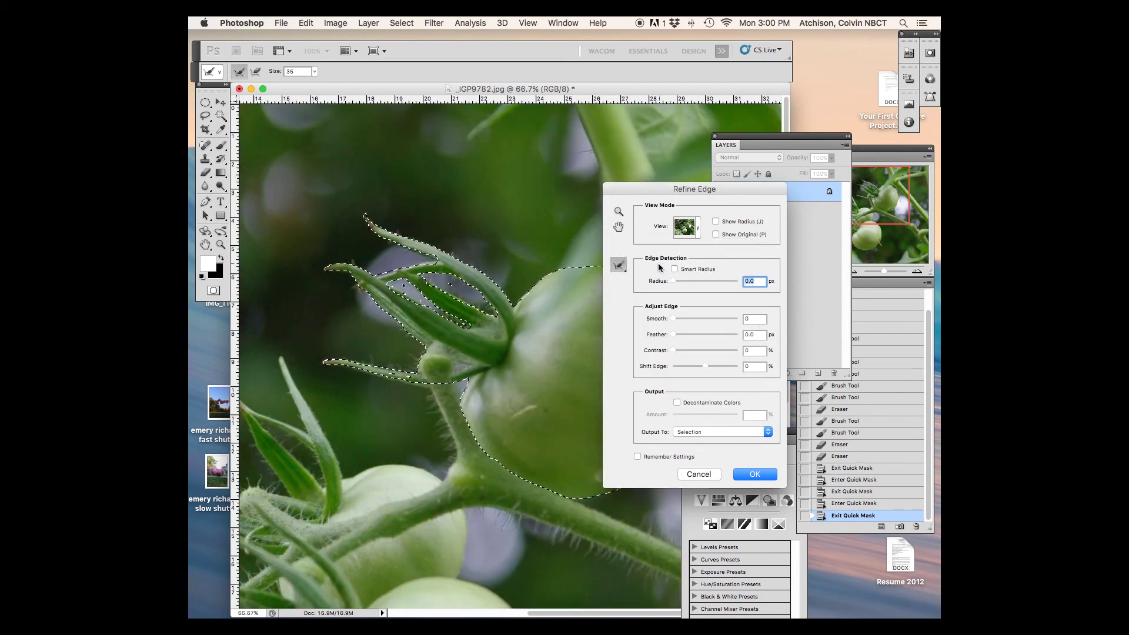
pyautogui.click(695, 233)
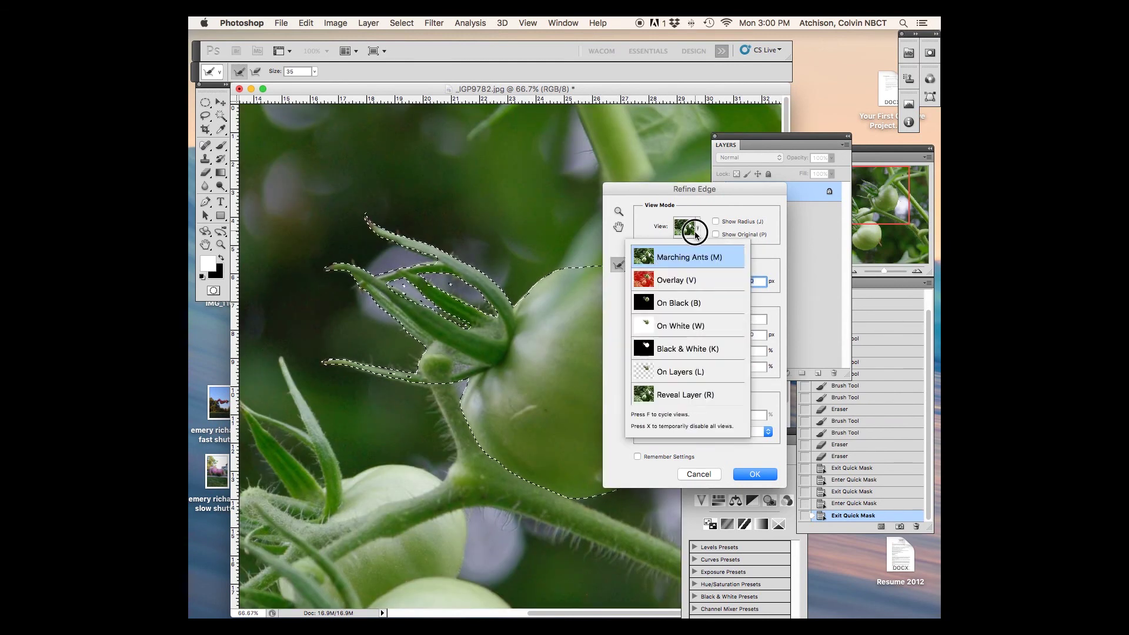
pyautogui.click(675, 281)
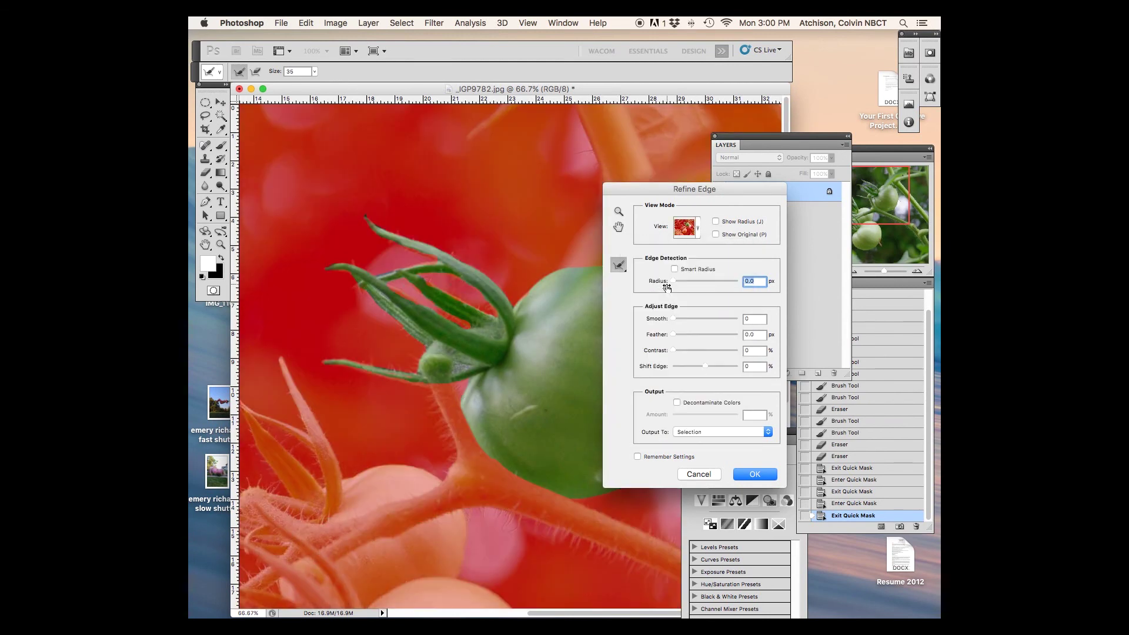
pyautogui.click(686, 227)
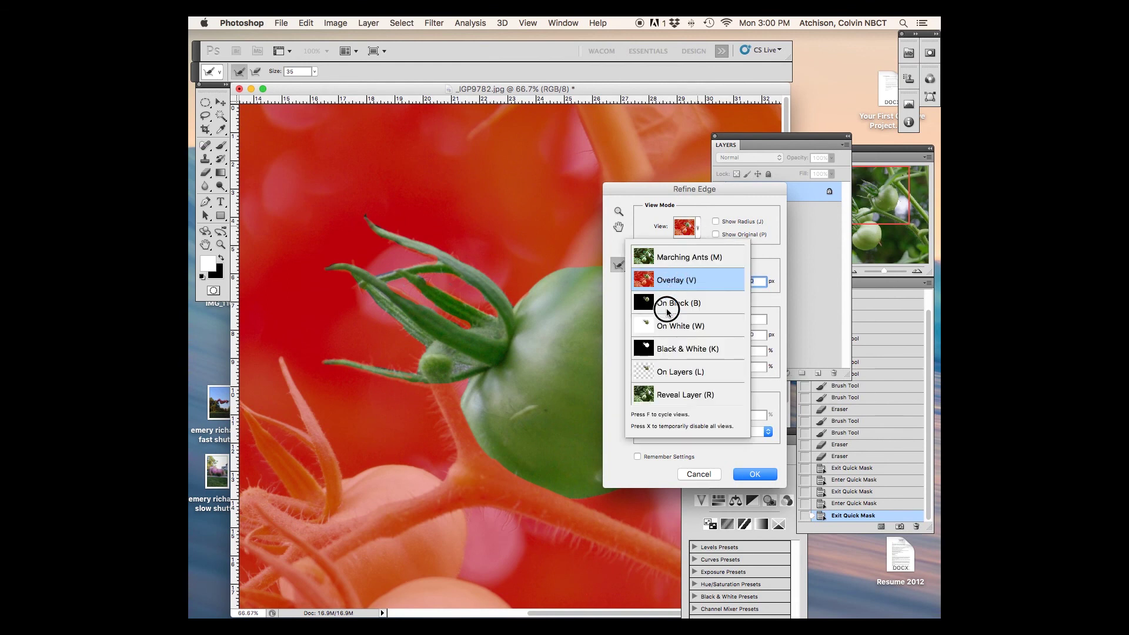
pyautogui.click(665, 350)
pyautogui.click(695, 234)
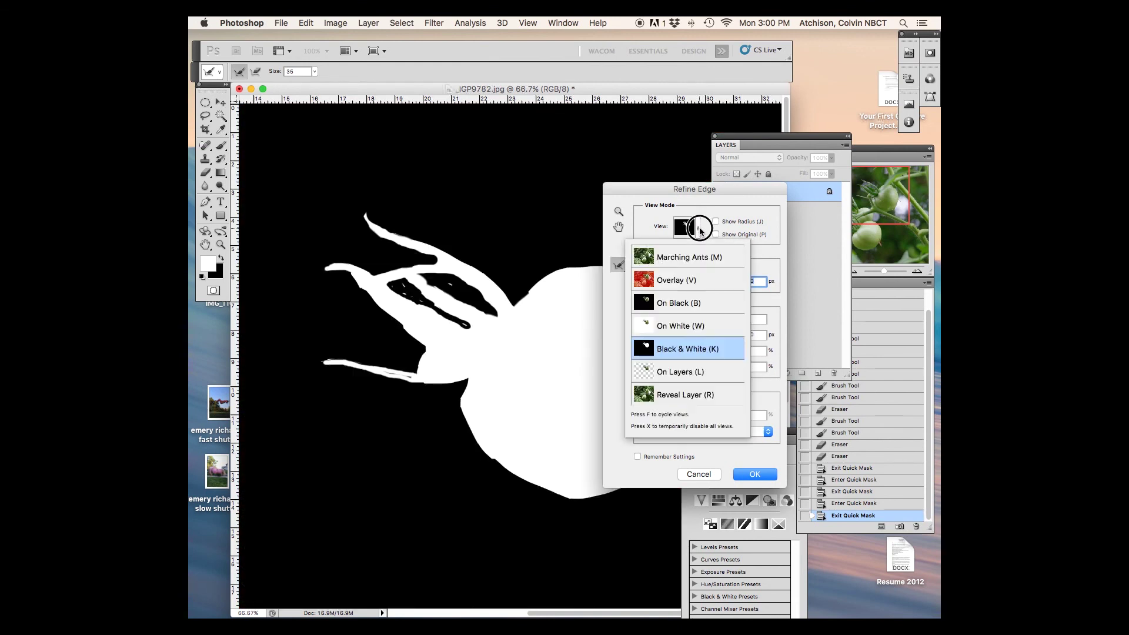
pyautogui.click(682, 374)
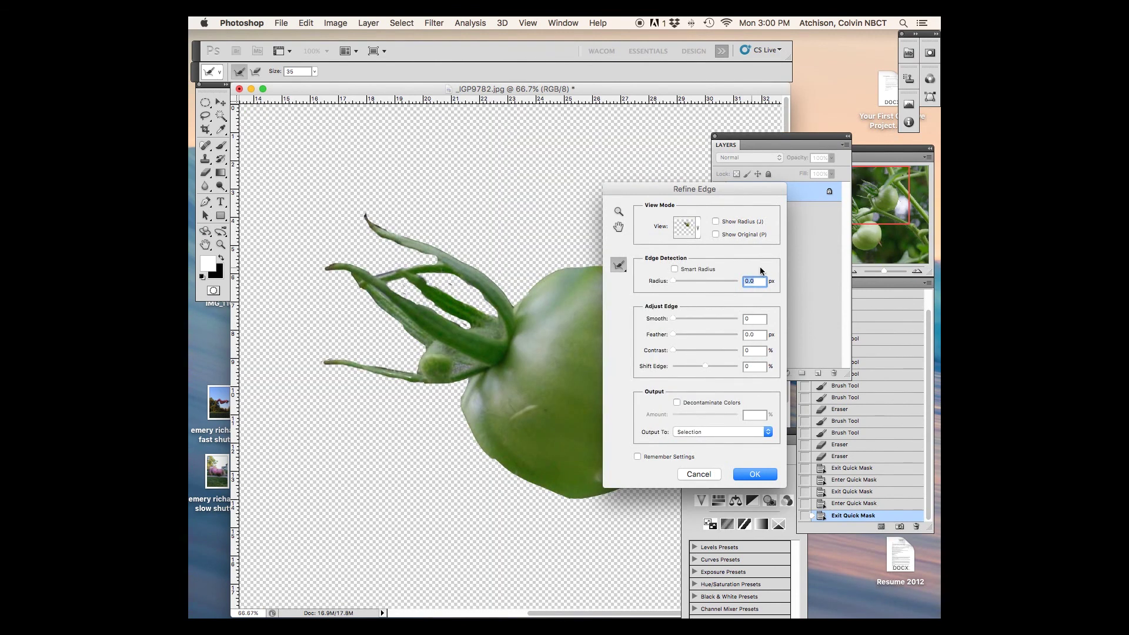
# - Enable Smart Radius for the edge detection with a radius of 22.5 px
pyautogui.click(675, 269)
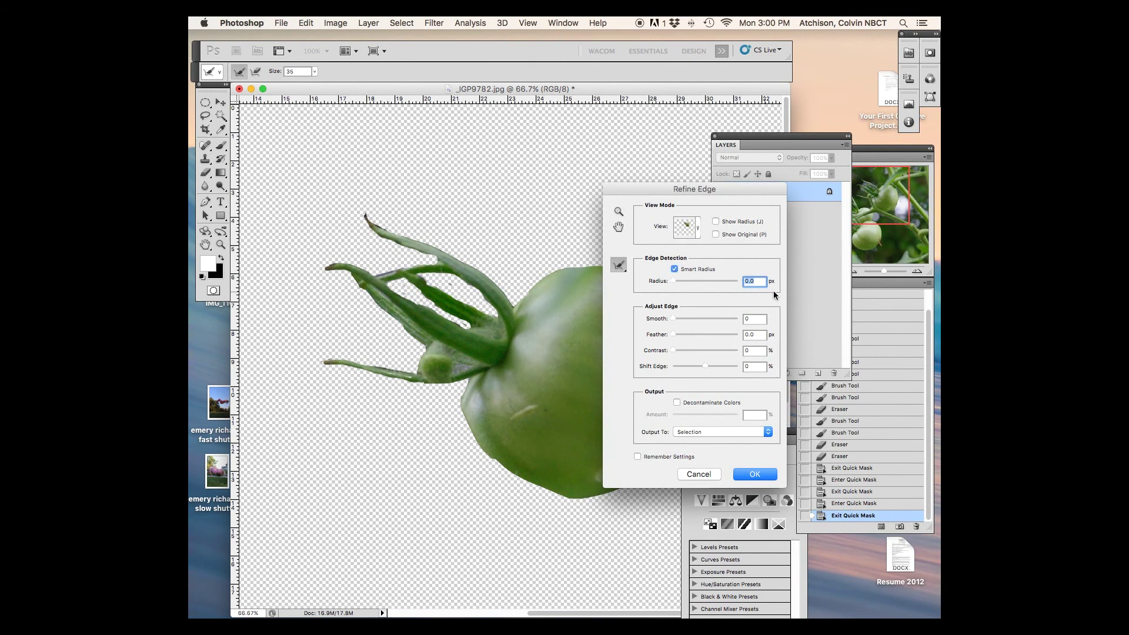
pyautogui.click(677, 281)
pyautogui.moveTo(677, 282); pyautogui.dragTo(704, 284)
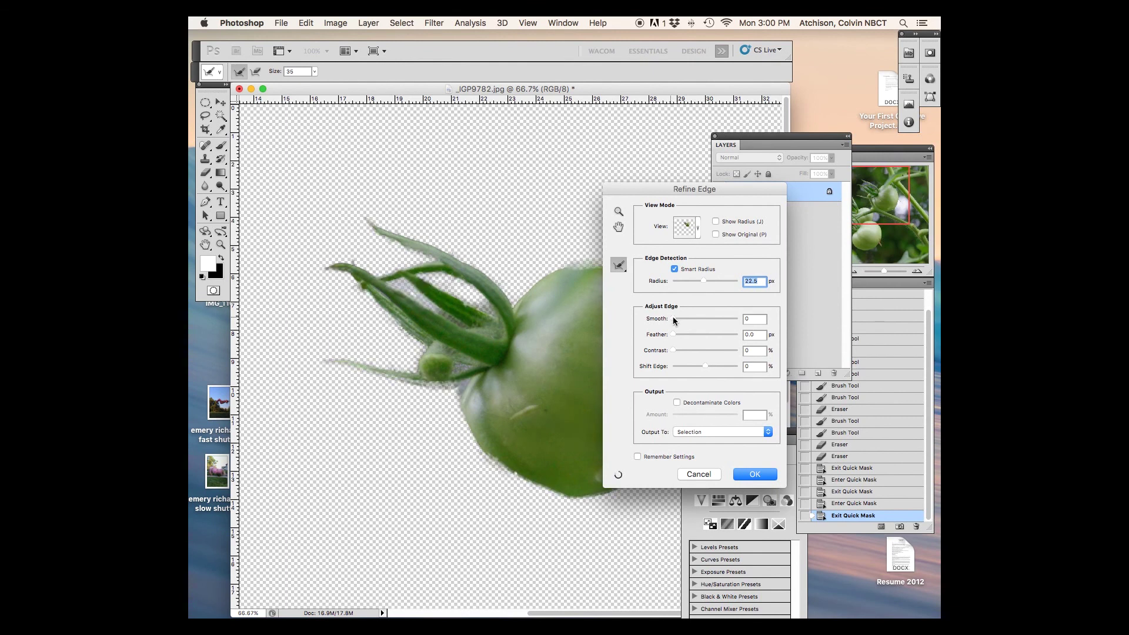
# - Adjust the selection edge to Smooth 45 and Contrast 75%, and decontaminate its colors by 19%
pyautogui.moveTo(673, 319); pyautogui.dragTo(703, 321)
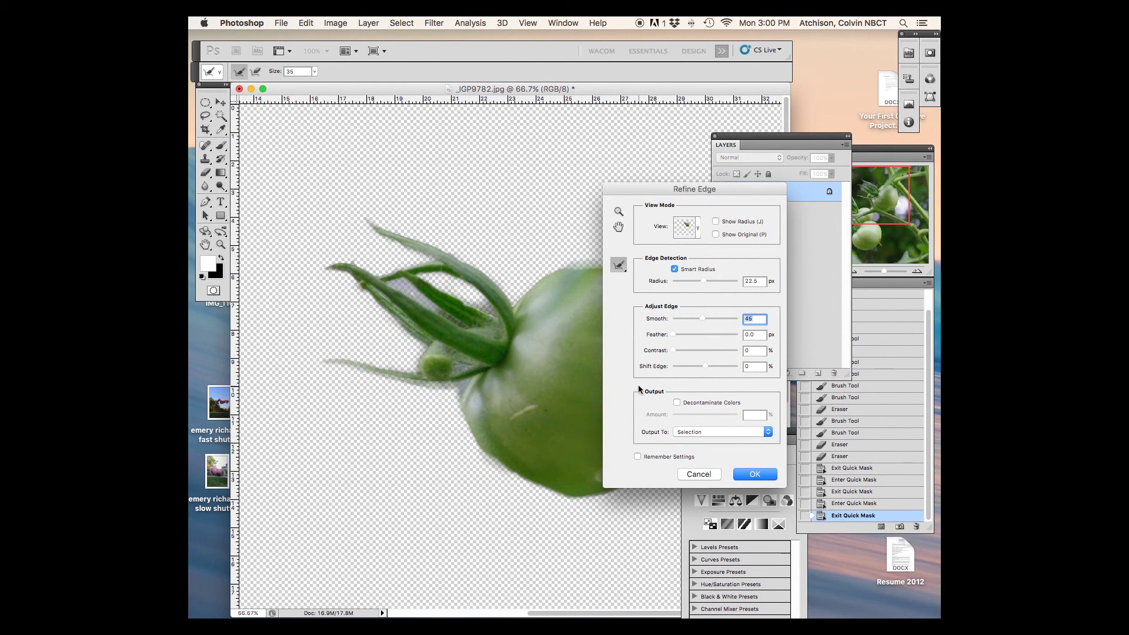
pyautogui.moveTo(673, 350); pyautogui.dragTo(721, 351)
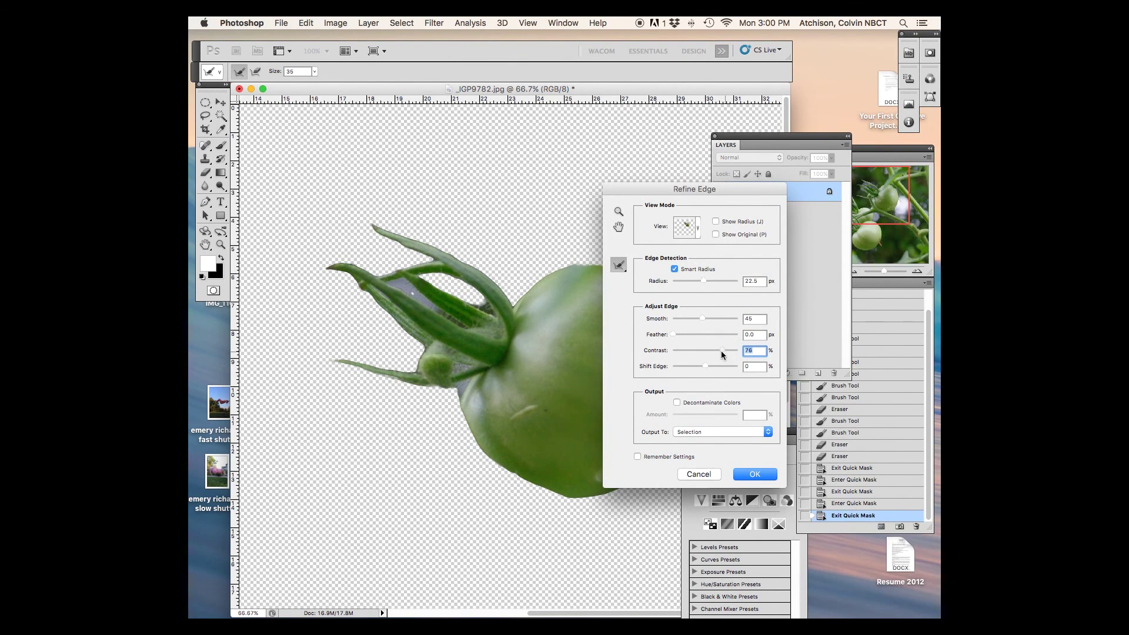
pyautogui.click(676, 402)
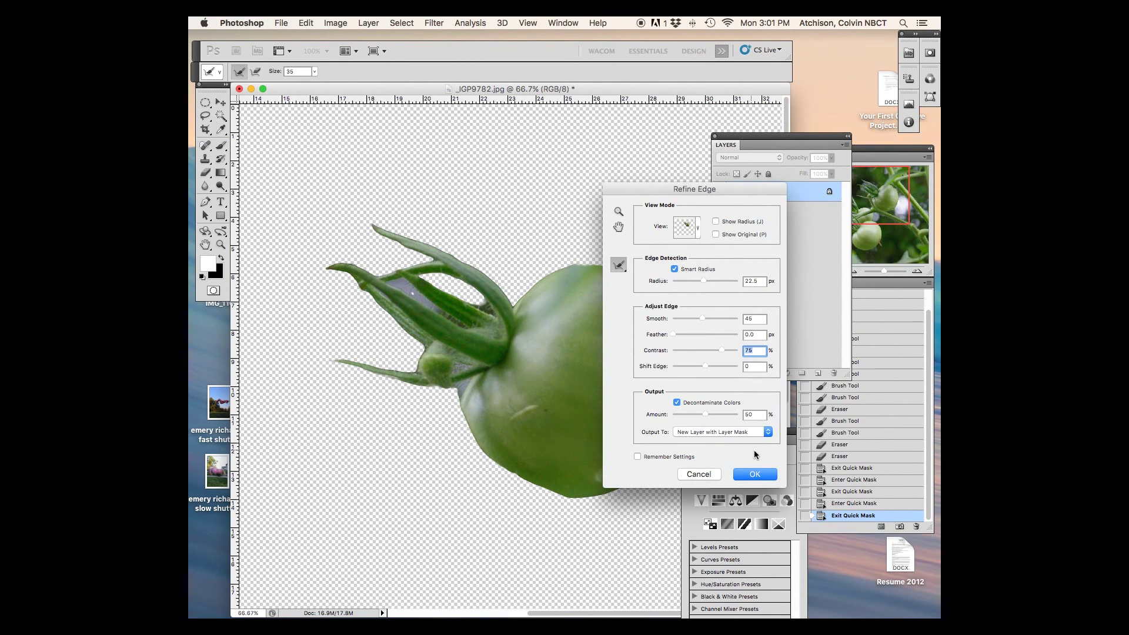
pyautogui.moveTo(704, 413); pyautogui.dragTo(686, 419)
# - Try larger and smaller edge detection radii on the sepals, and settle on 5.8 px
pyautogui.moveTo(702, 282); pyautogui.dragTo(719, 281)
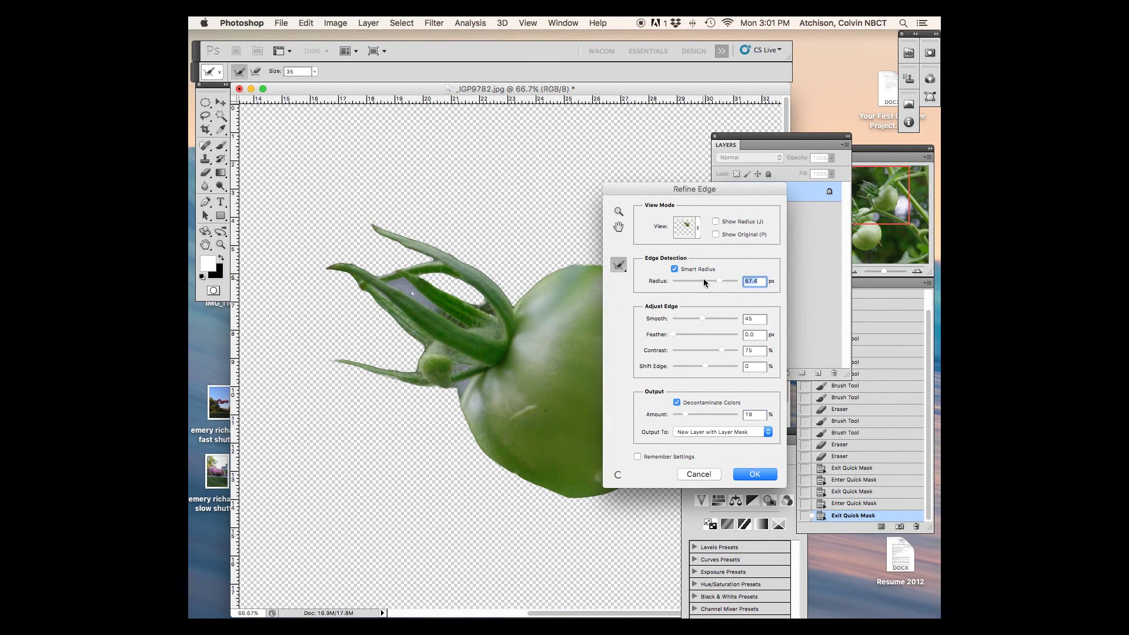
pyautogui.moveTo(720, 281)
pyautogui.mouseDown()
pyautogui.moveTo(730, 281)
pyautogui.moveTo(713, 283)
pyautogui.mouseUp()
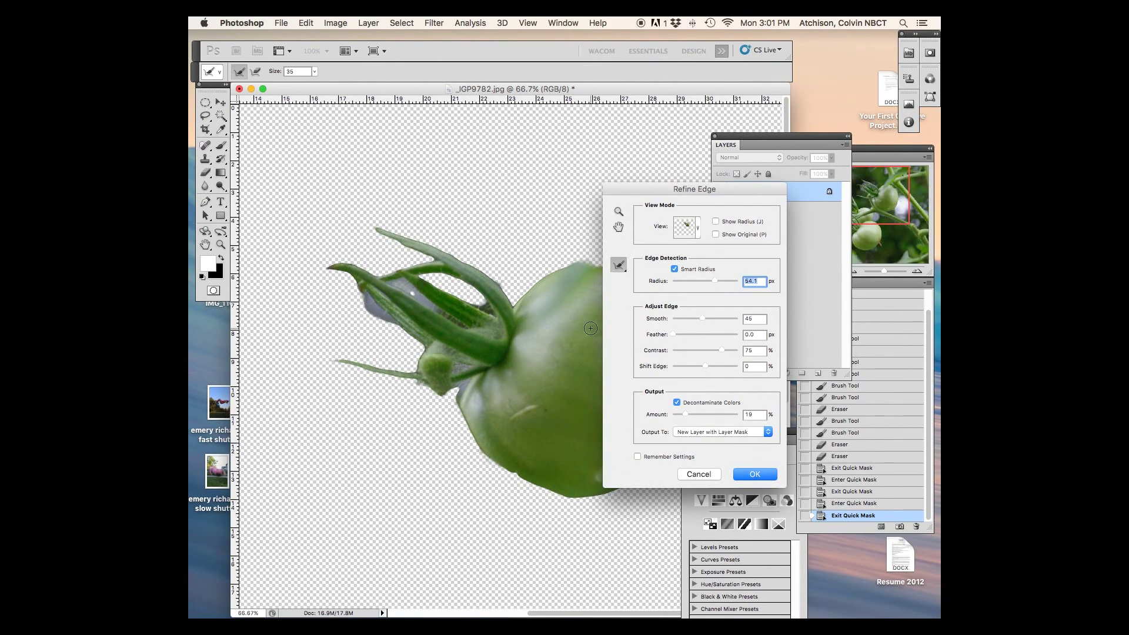
pyautogui.moveTo(713, 283); pyautogui.dragTo(686, 285)
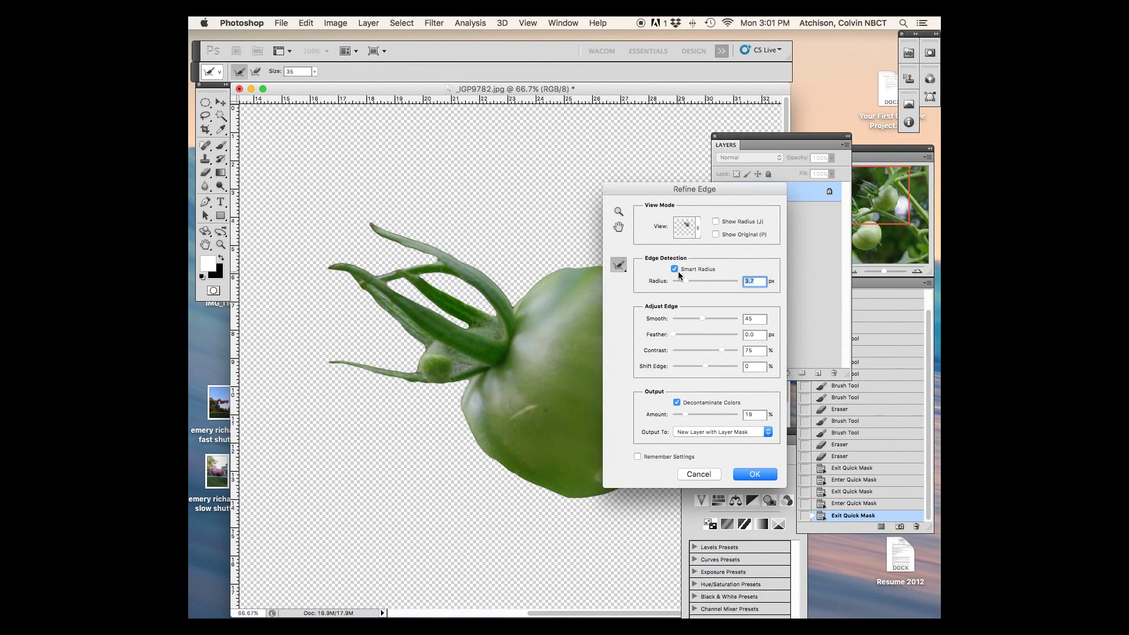
pyautogui.moveTo(684, 282); pyautogui.dragTo(690, 284)
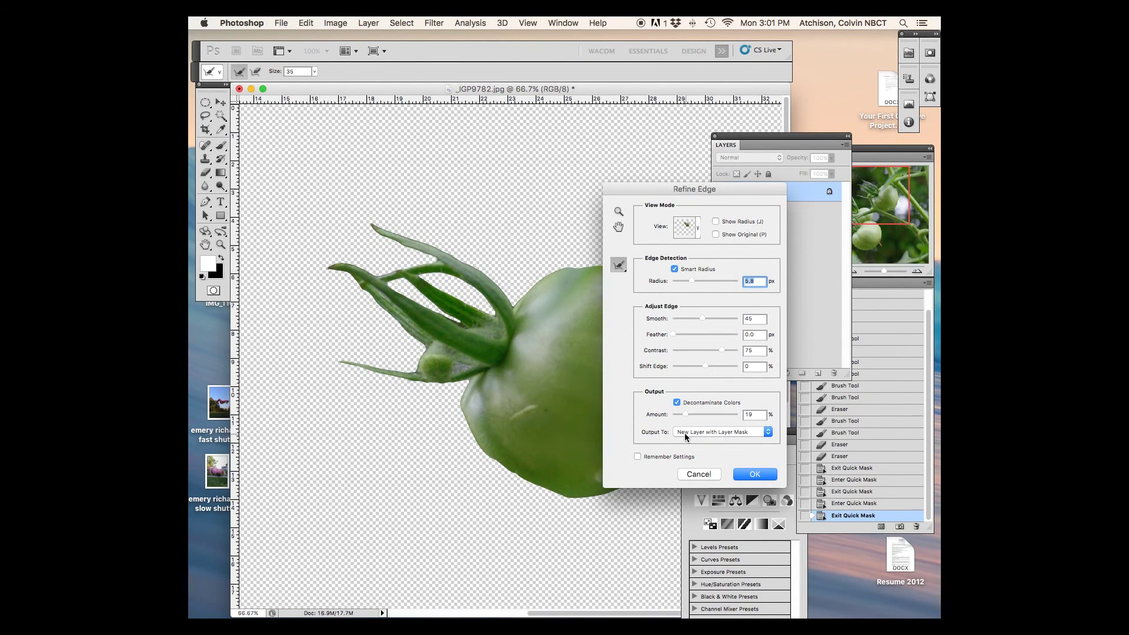
# - Output the refined tomato selection to a New Layer and apply Refine Edge after viewing the whole cut-out
pyautogui.click(707, 431)
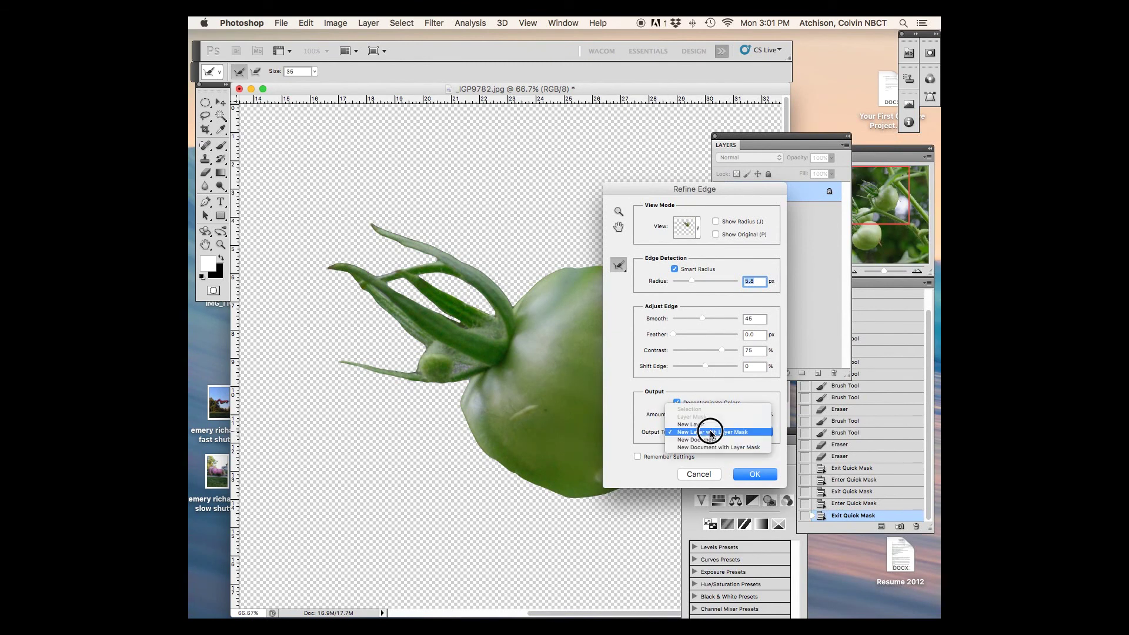
pyautogui.click(701, 424)
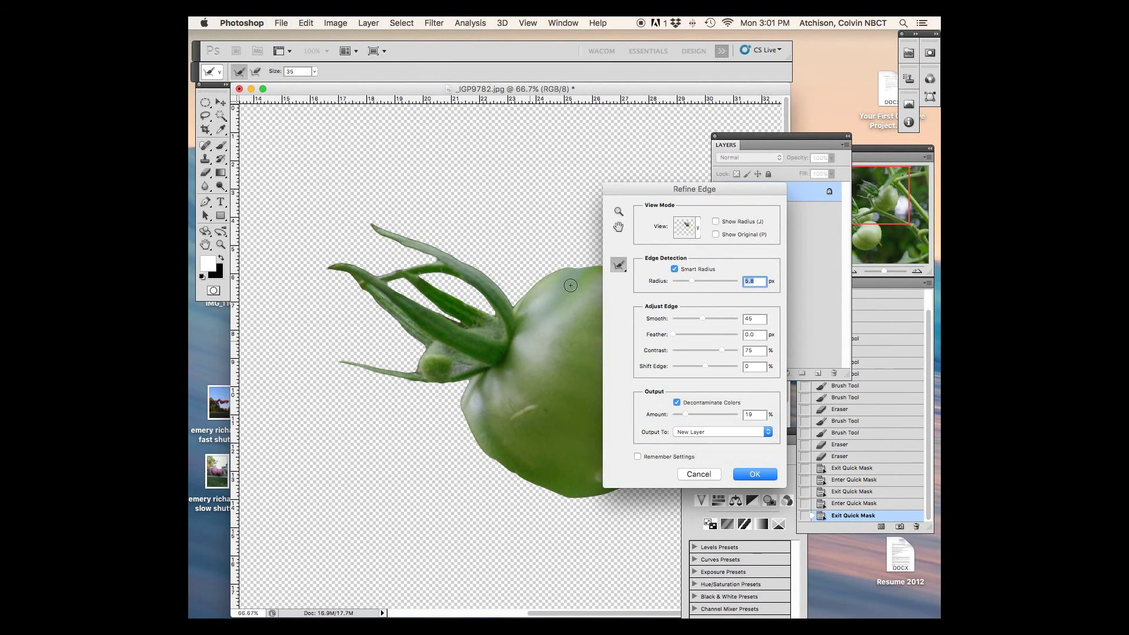
pyautogui.moveTo(630, 193); pyautogui.dragTo(740, 212)
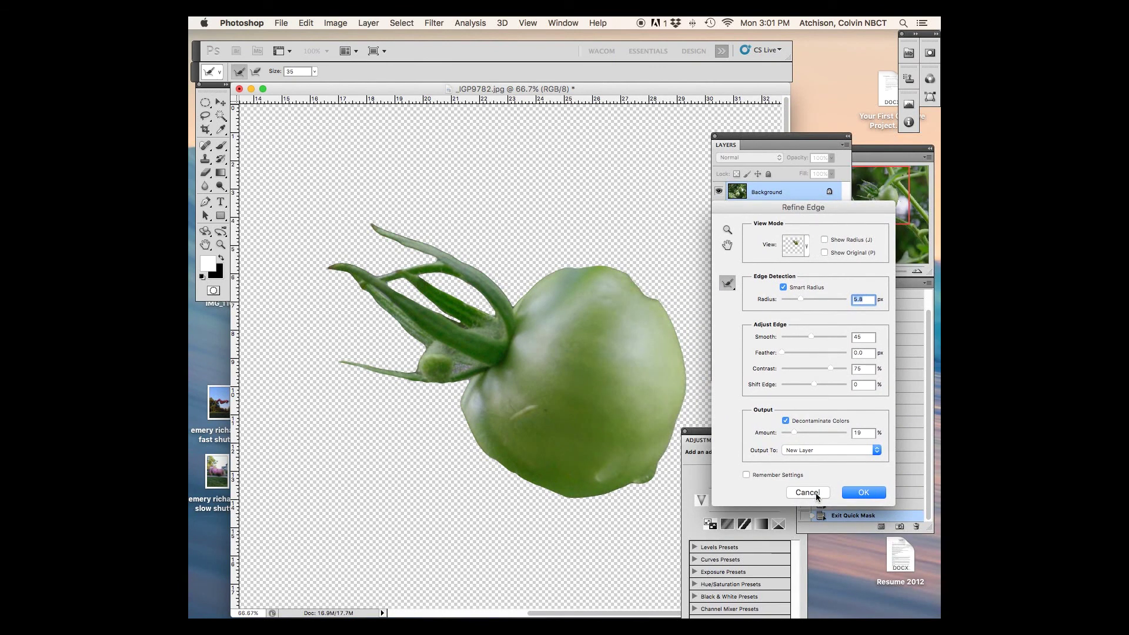
pyautogui.click(865, 493)
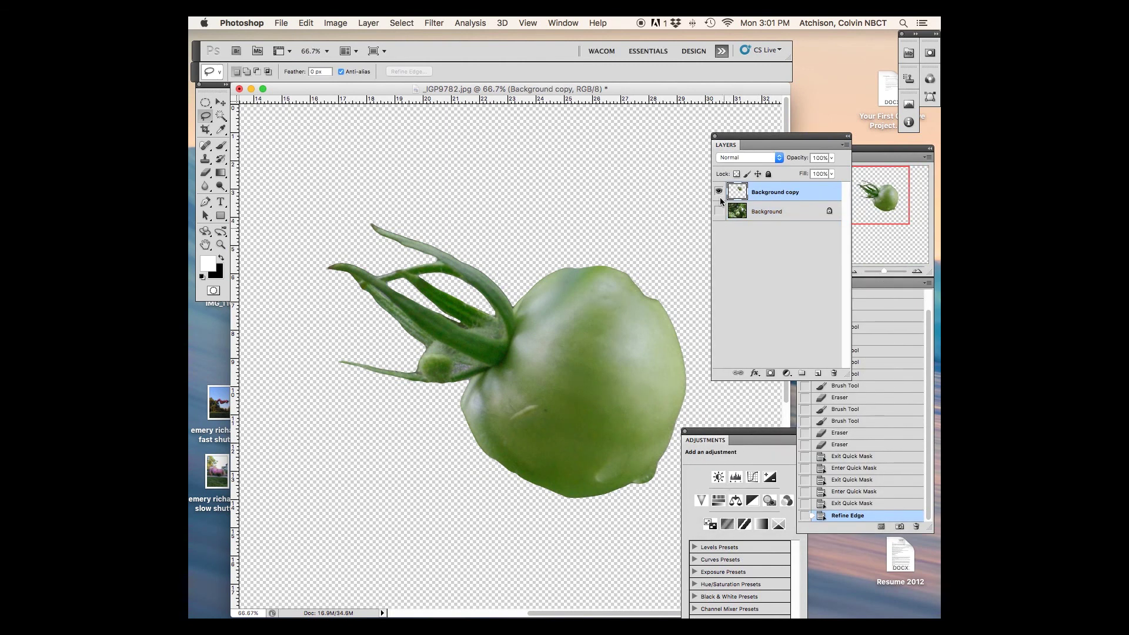
# - Toggle the Background layer's visibility to compare the tomato cut-out with the original photo, leaving the layer shown
pyautogui.click(719, 211)
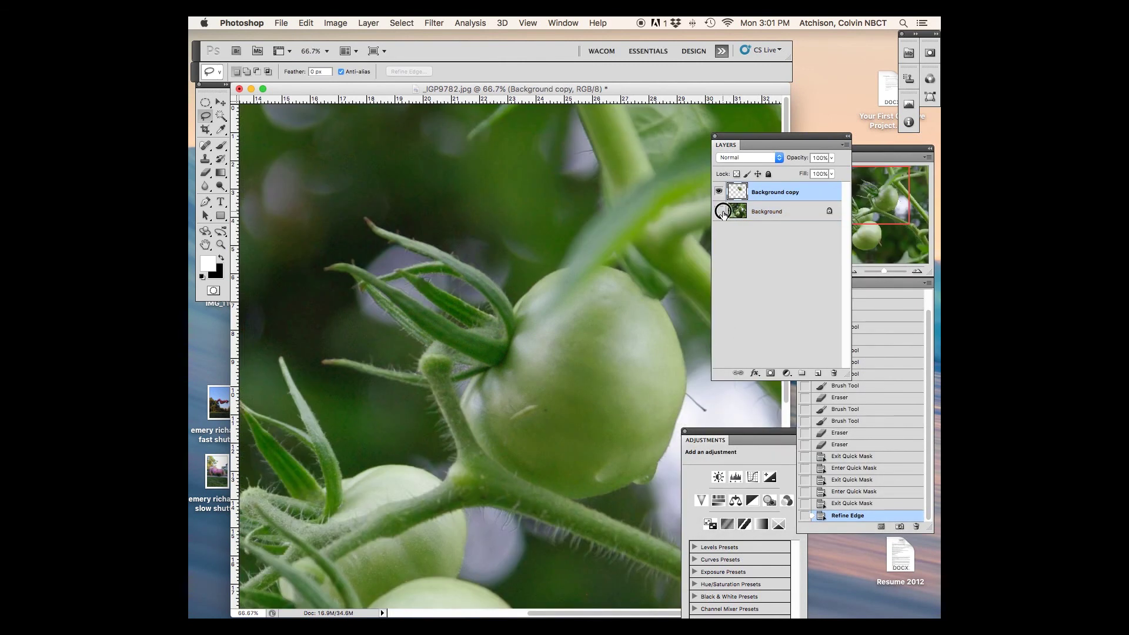
pyautogui.click(718, 211)
pyautogui.click(719, 212)
pyautogui.click(719, 212)
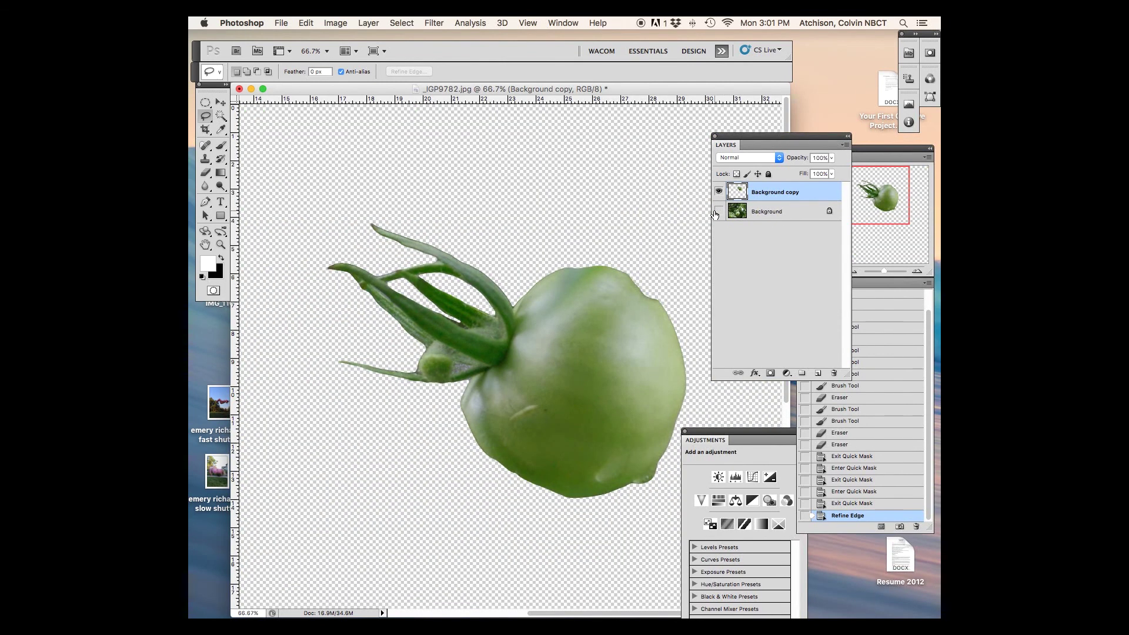
pyautogui.click(718, 212)
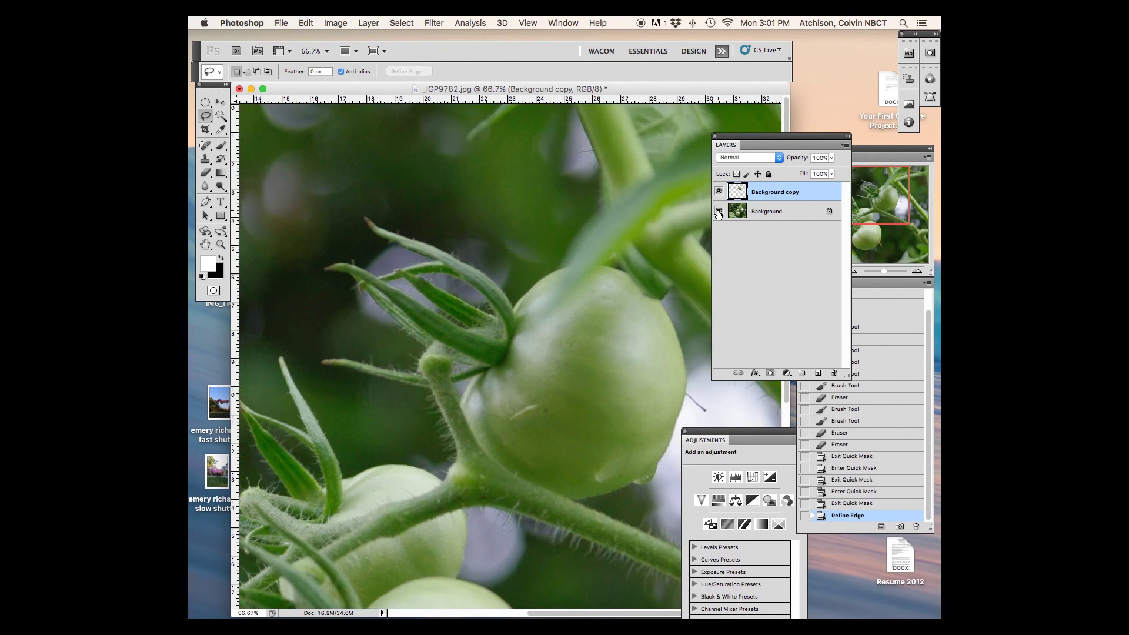
# - View the whole image at 25% and compare the isolated tomato with and without the Background layer
pyautogui.press('z')
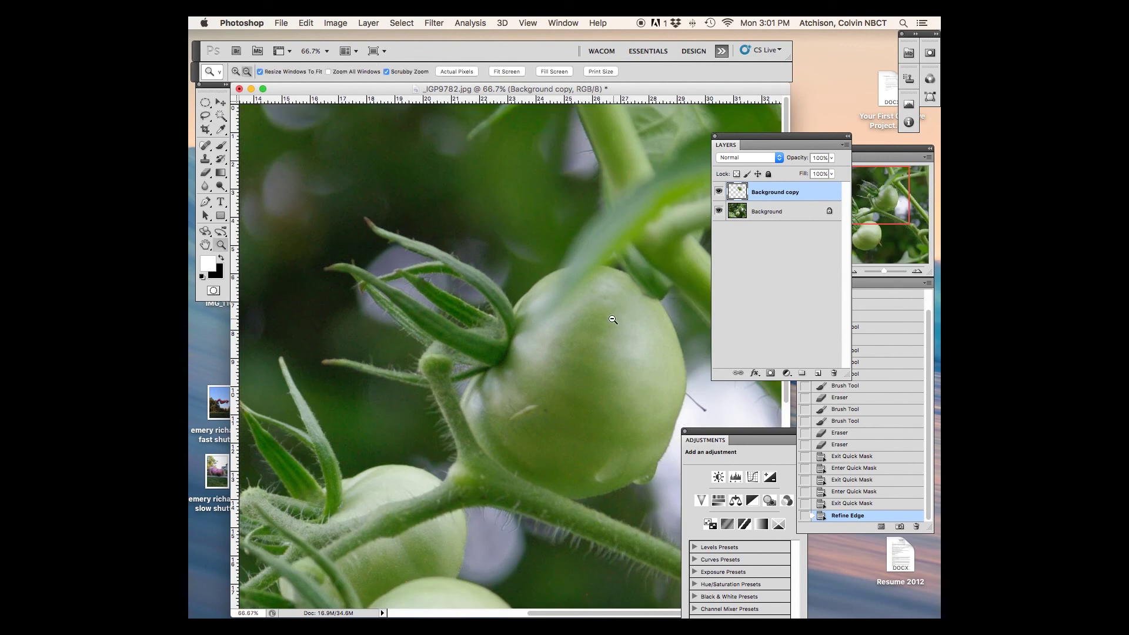
pyautogui.keyDown('alt'); pyautogui.click(548, 341); pyautogui.keyUp('alt')
pyautogui.keyDown('alt'); pyautogui.click(548, 342); pyautogui.keyUp('alt')
pyautogui.keyDown('alt'); pyautogui.click(548, 341); pyautogui.keyUp('alt')
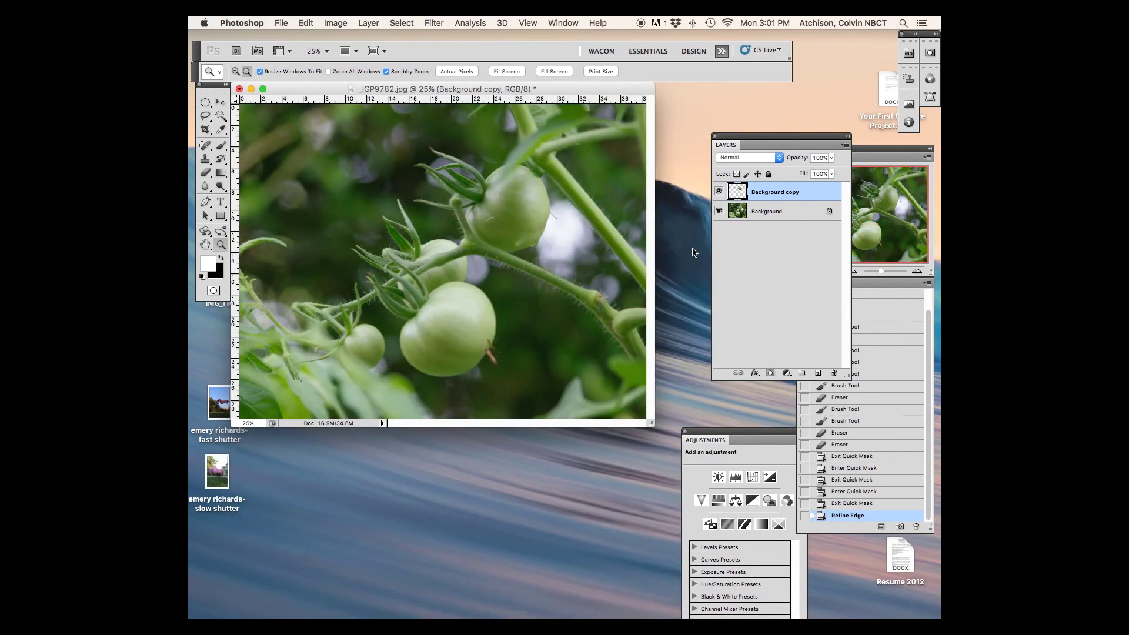
pyautogui.click(717, 212)
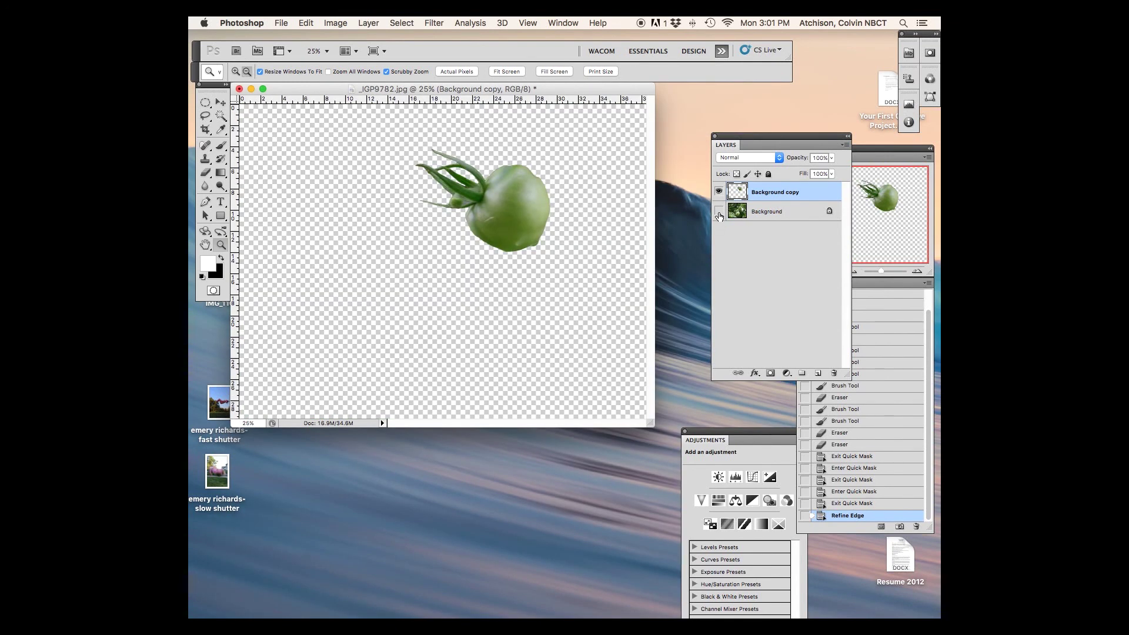
pyautogui.click(718, 213)
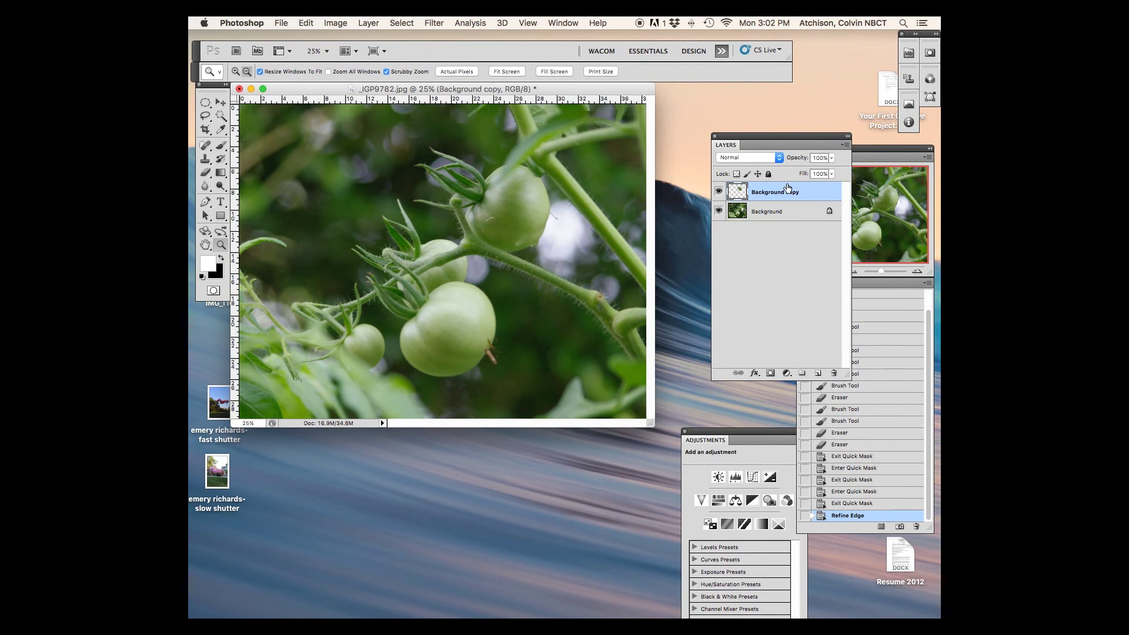
# - Add a Black & White adjustment layer directly above the Background layer, beneath the tomato cut-out
pyautogui.click(770, 212)
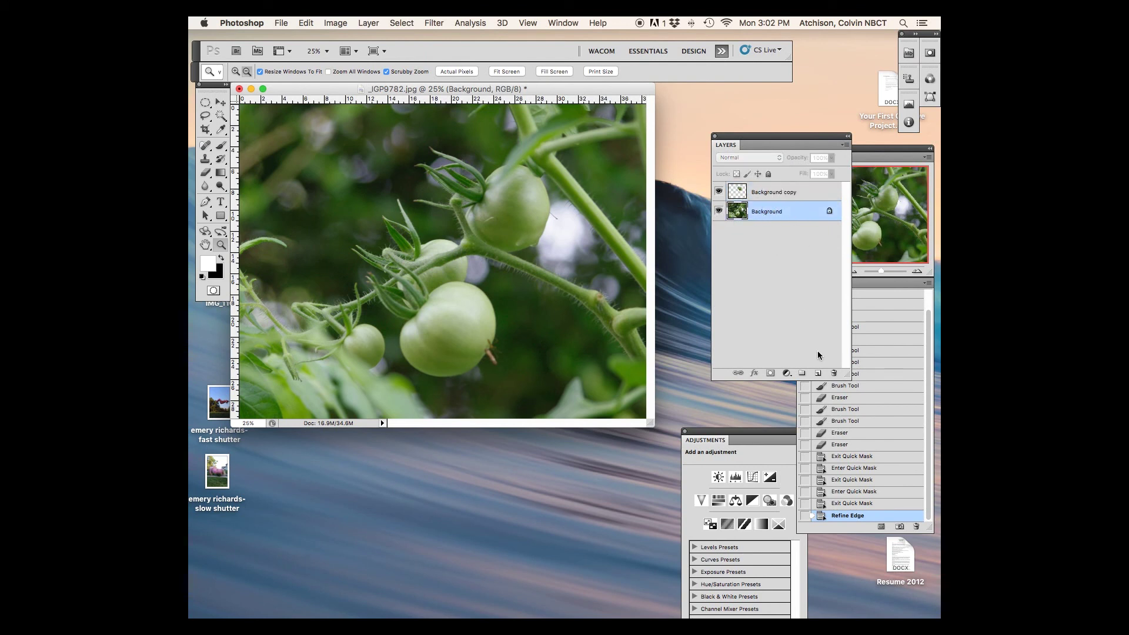
pyautogui.click(787, 374)
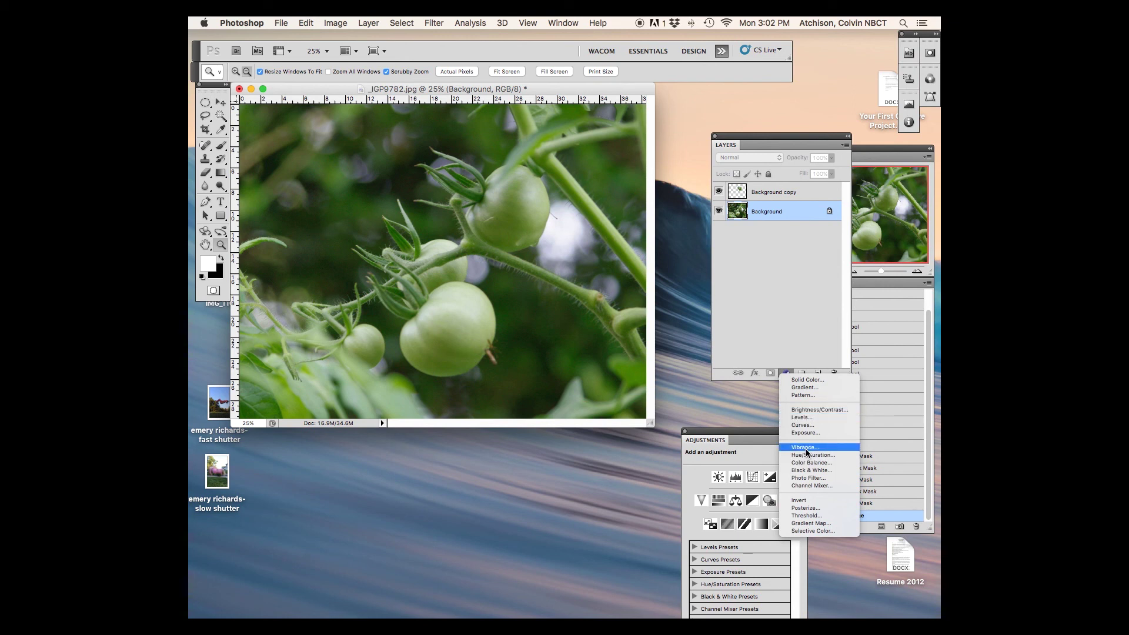
pyautogui.click(803, 470)
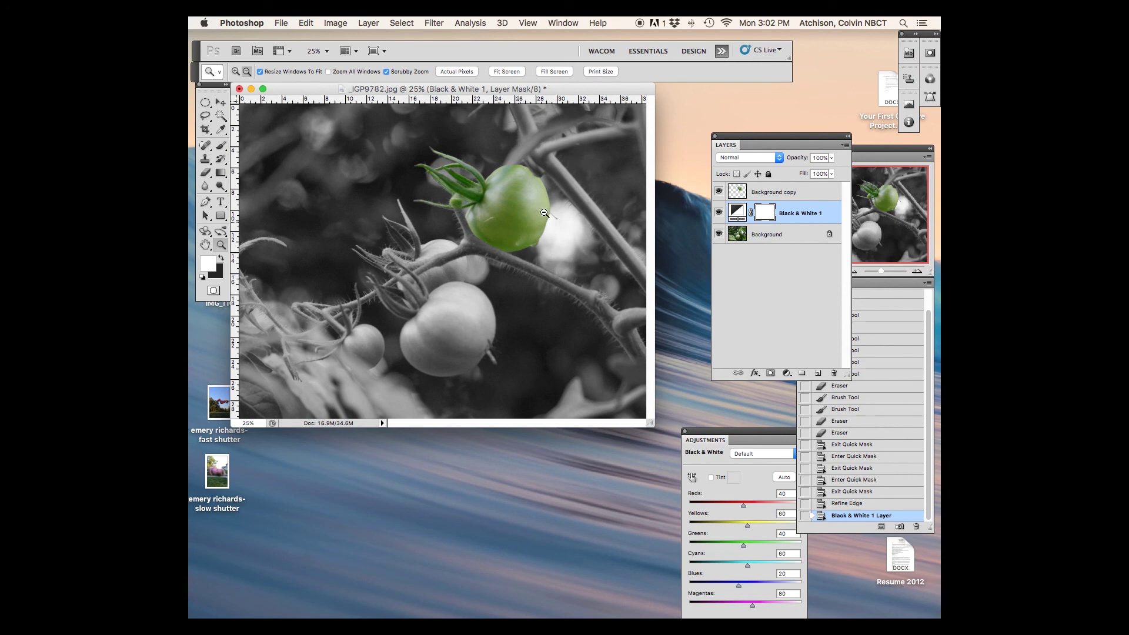
# - Review the three layers one by one and toggle the Black & White adjustment off and on to compare its effect
pyautogui.click(788, 195)
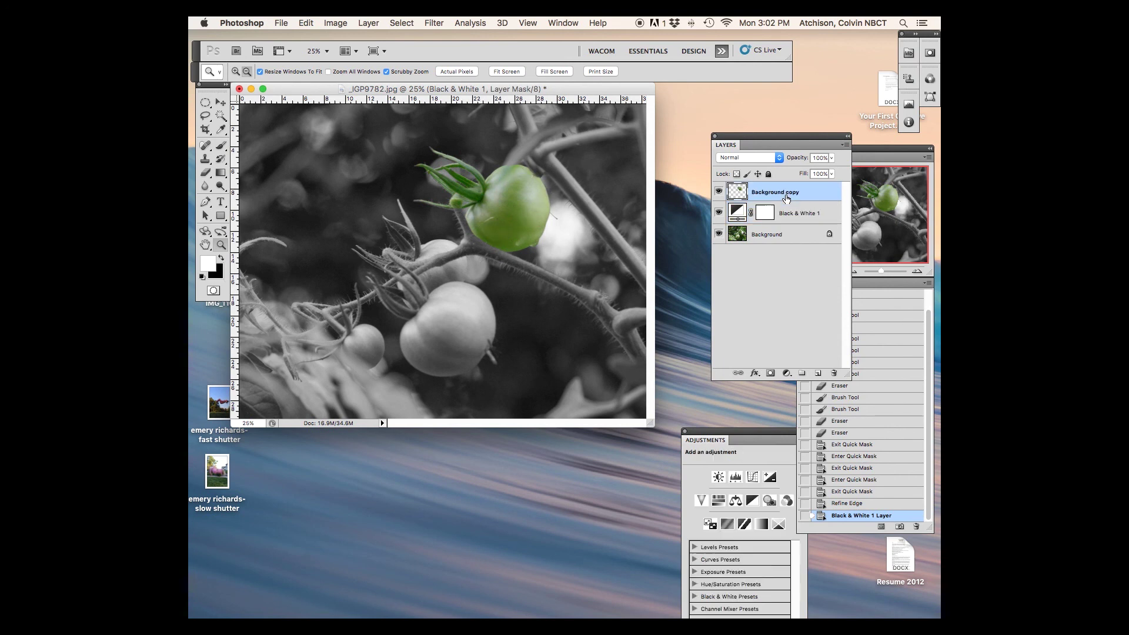
pyautogui.click(798, 210)
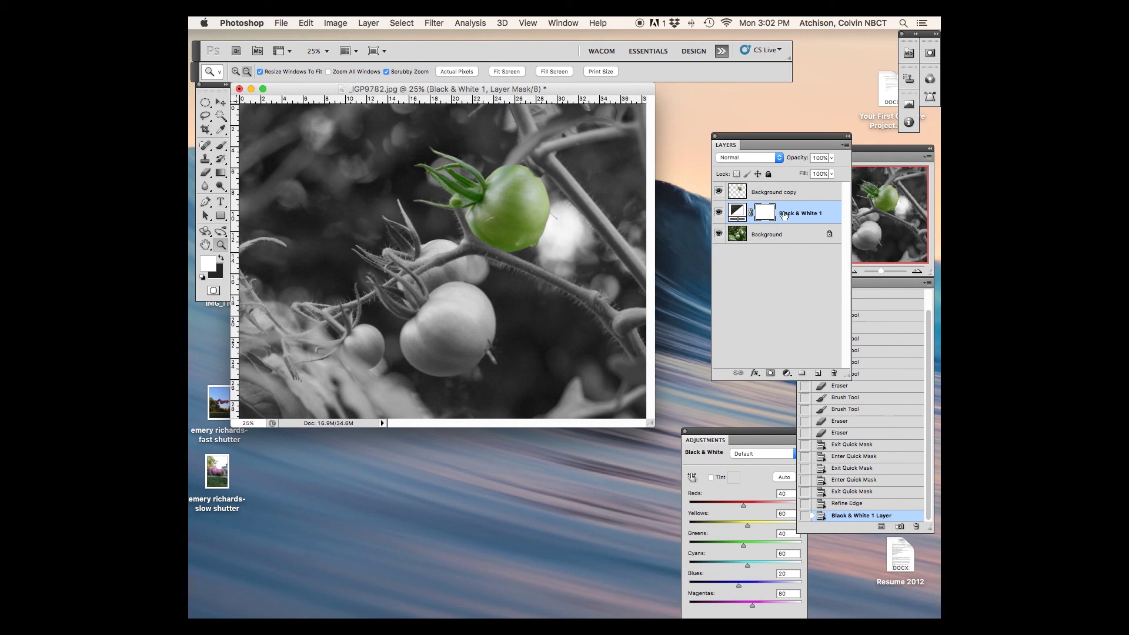
pyautogui.click(762, 234)
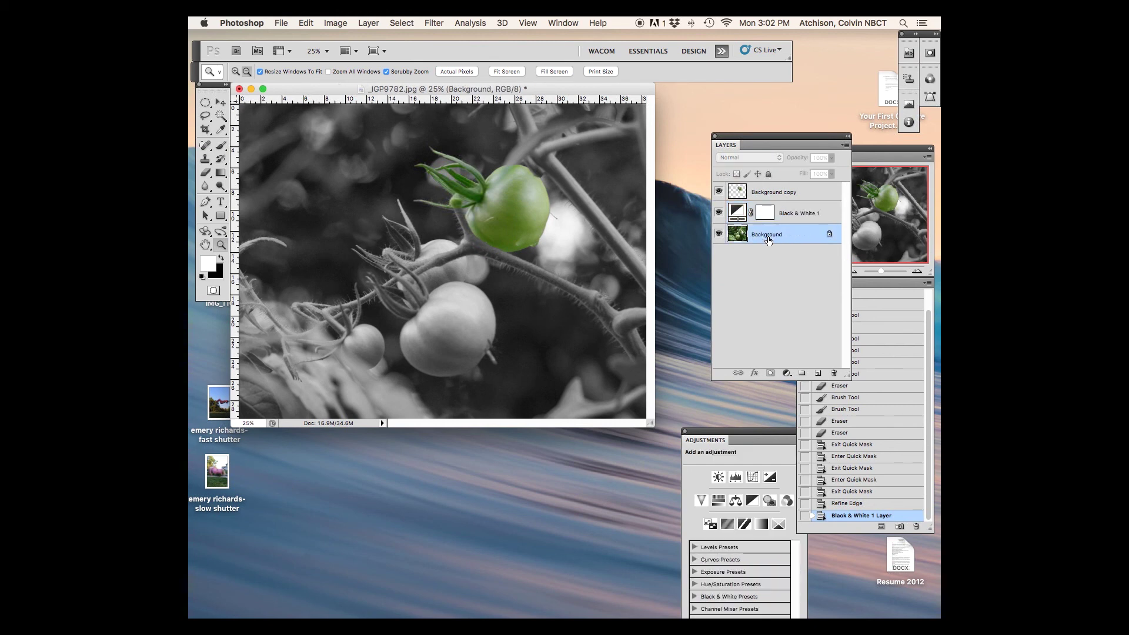
pyautogui.click(724, 220)
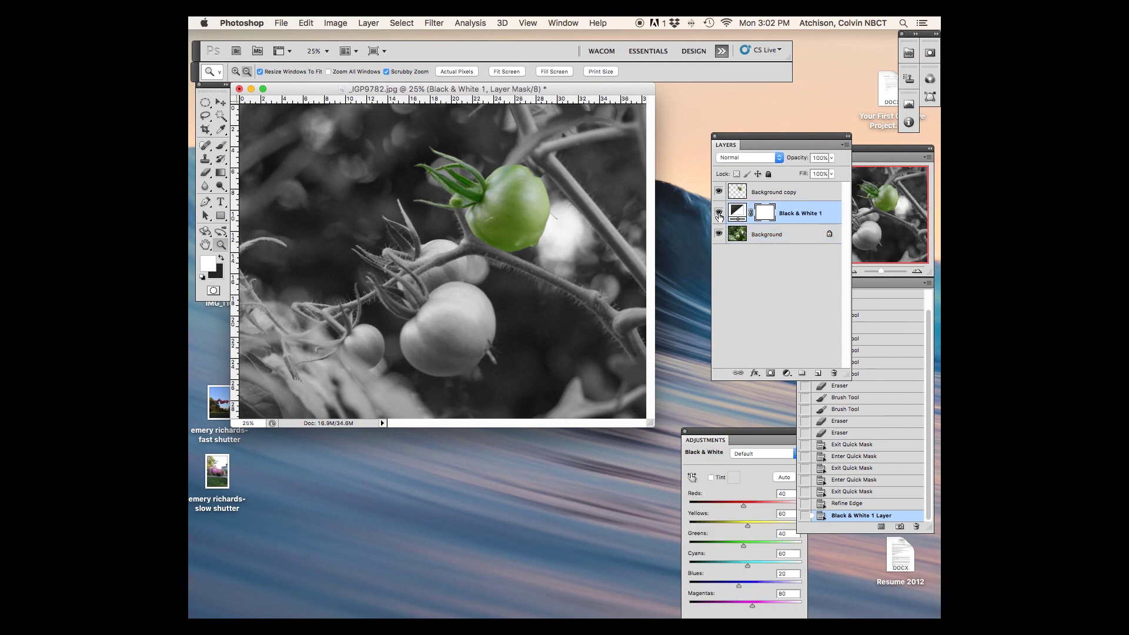
pyautogui.click(719, 213)
pyautogui.click(718, 213)
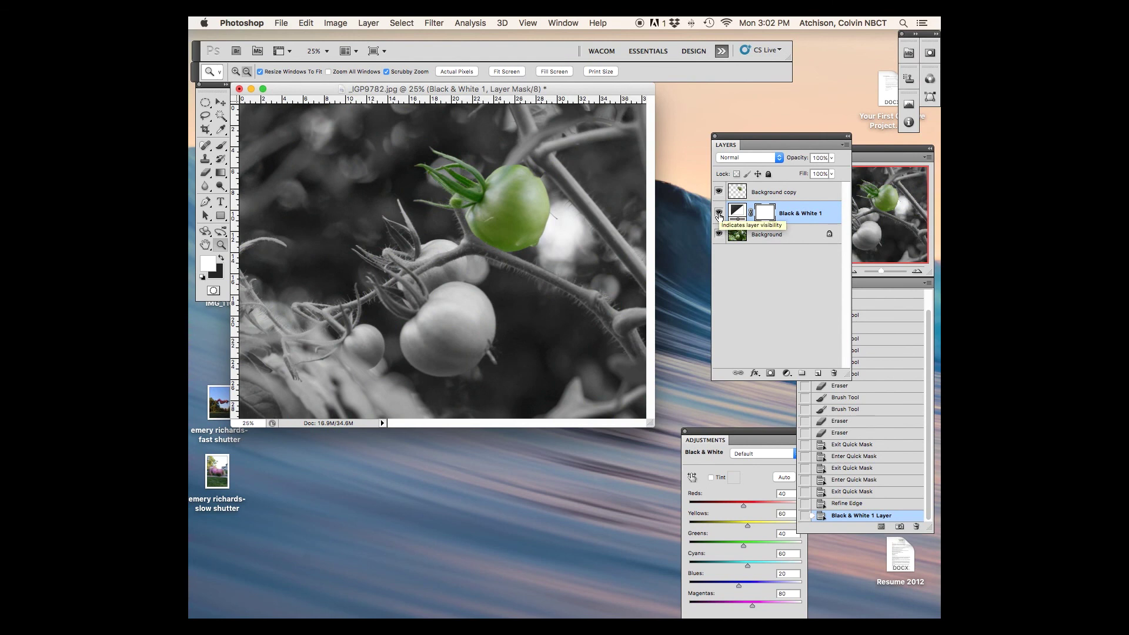
pyautogui.click(718, 213)
pyautogui.click(718, 212)
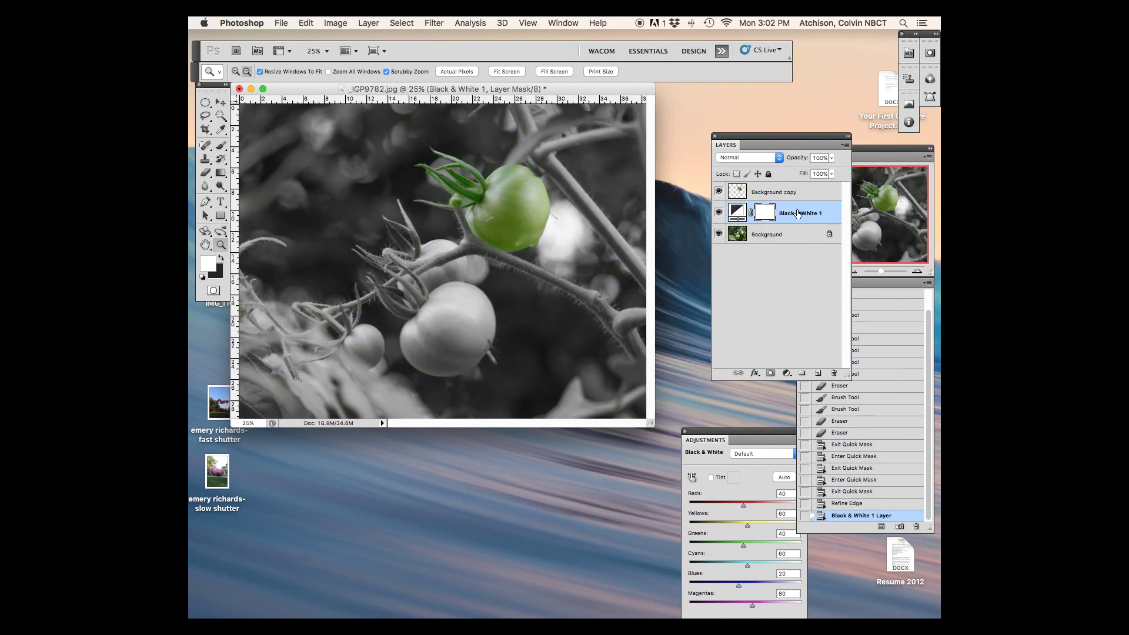
# - Hide the Black & White and Background copy layers to view the original photo, and show both again
pyautogui.moveTo(795, 213)
pyautogui.mouseDown()
pyautogui.moveTo(833, 361)
pyautogui.moveTo(797, 213)
pyautogui.mouseUp()
pyautogui.click(719, 213)
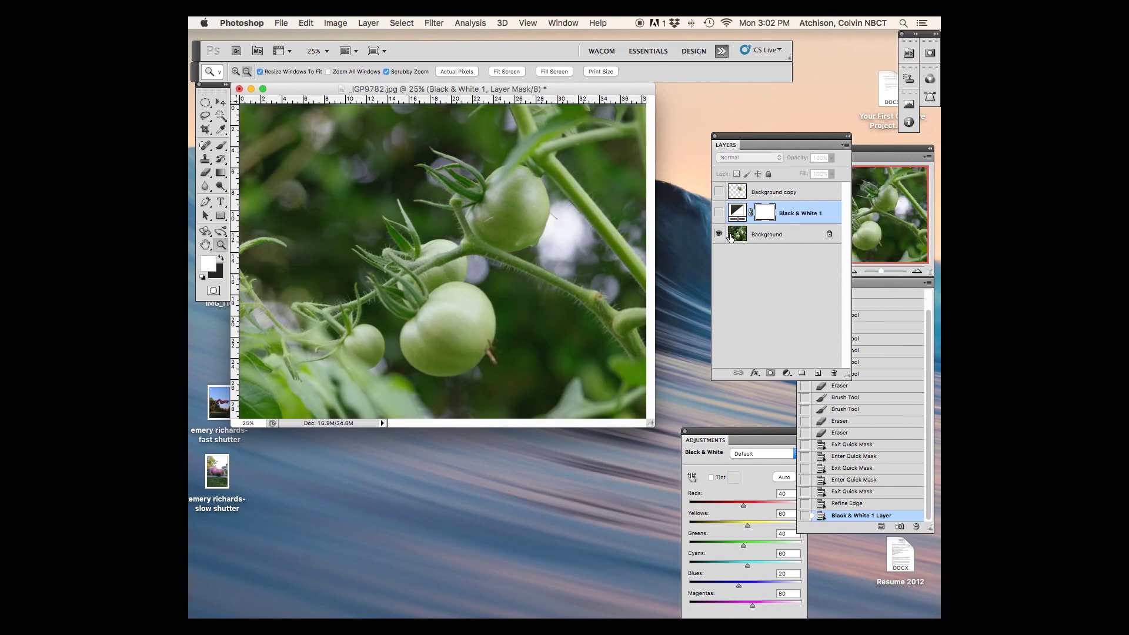
pyautogui.click(718, 213)
pyautogui.click(718, 192)
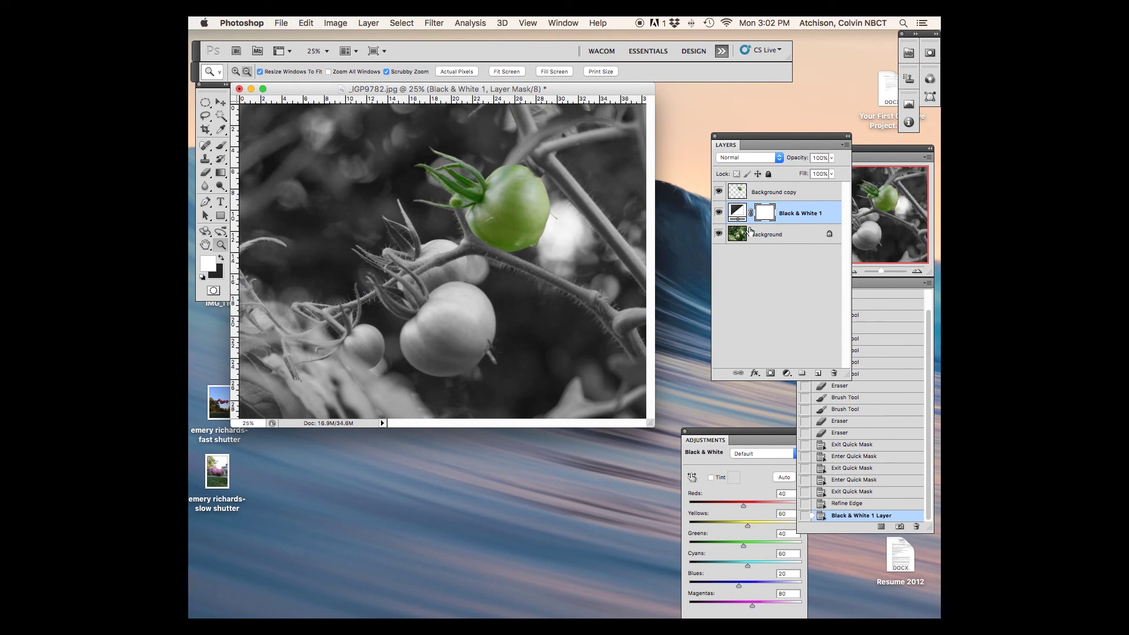
# - Set the Black & White adjustment's Greens to 161 and reposition its settings so the photo can be judged
pyautogui.moveTo(742, 443); pyautogui.dragTo(646, 291)
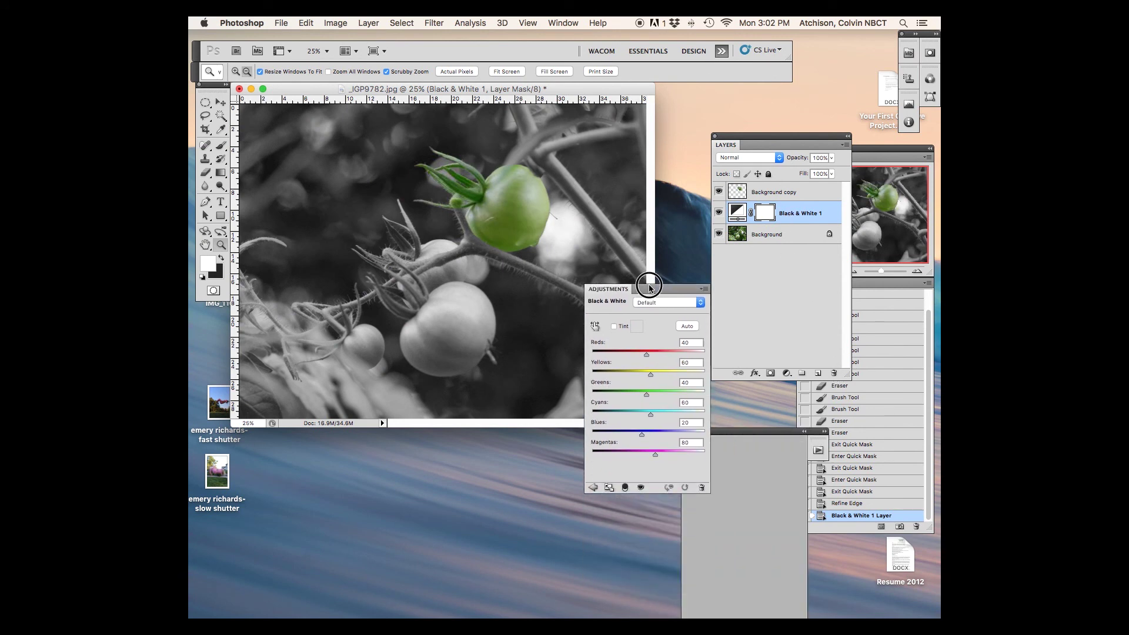
pyautogui.moveTo(646, 394); pyautogui.dragTo(674, 398)
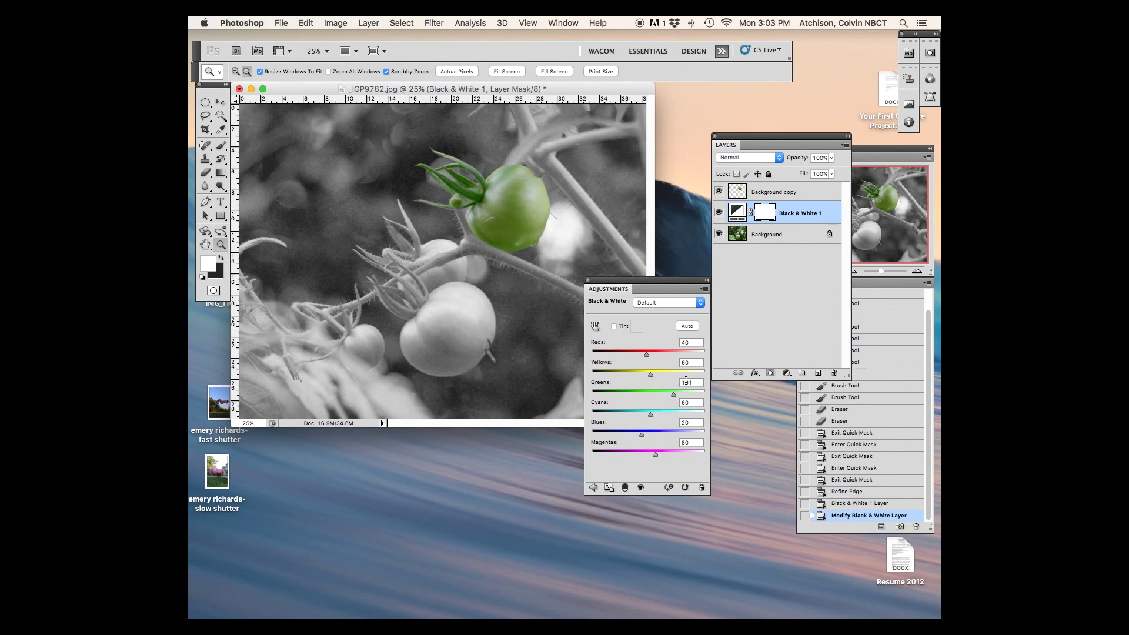
pyautogui.moveTo(649, 280); pyautogui.dragTo(697, 422)
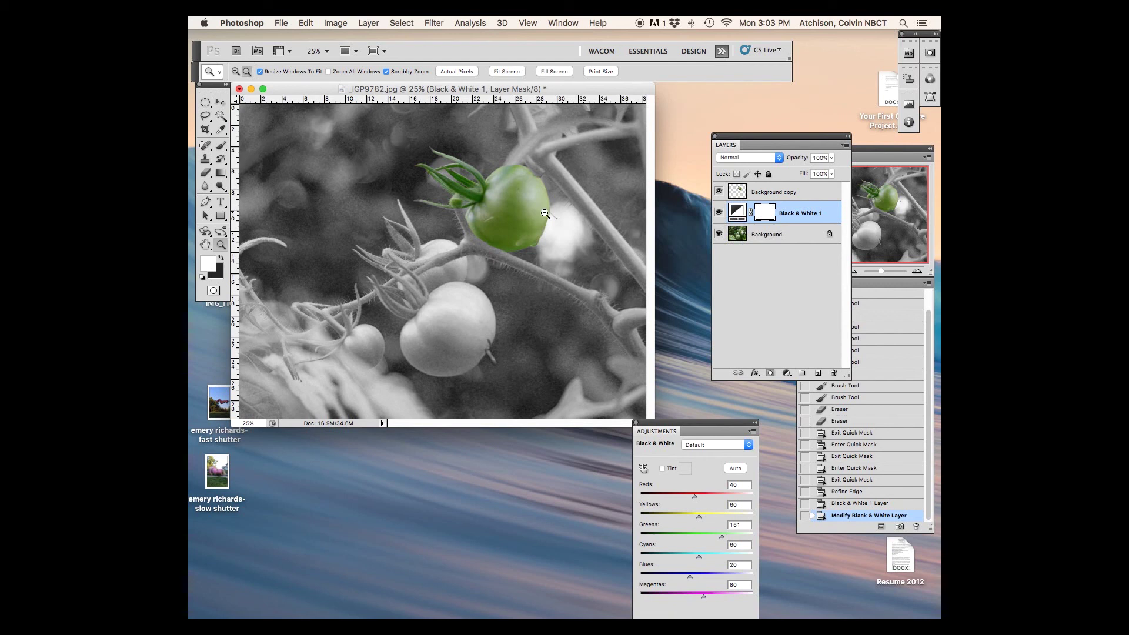
pyautogui.moveTo(721, 422); pyautogui.dragTo(681, 328)
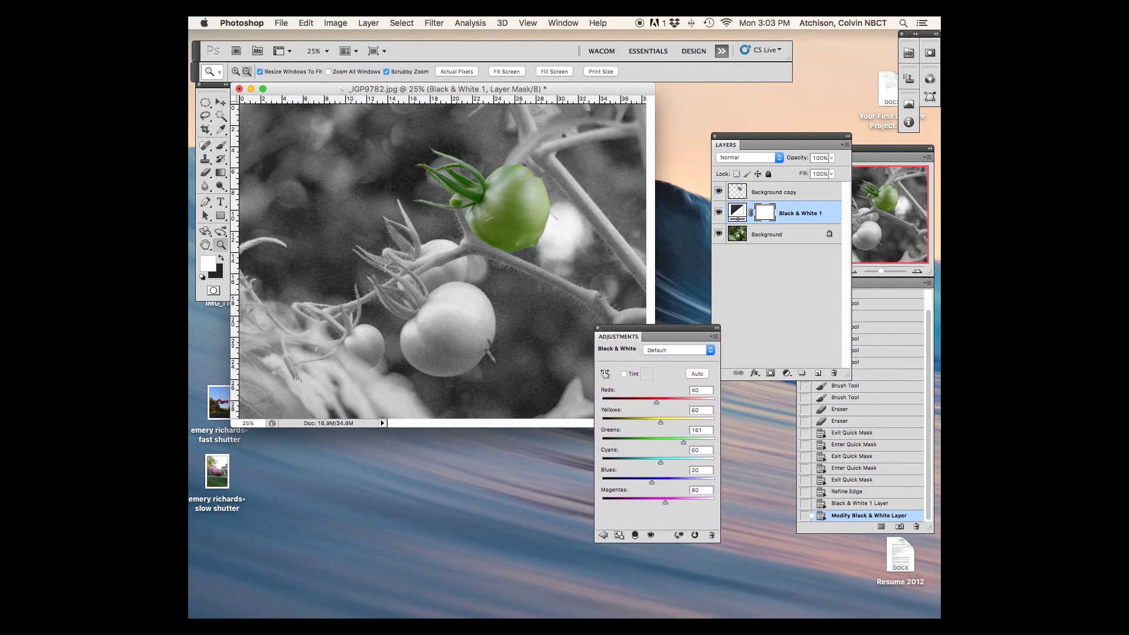